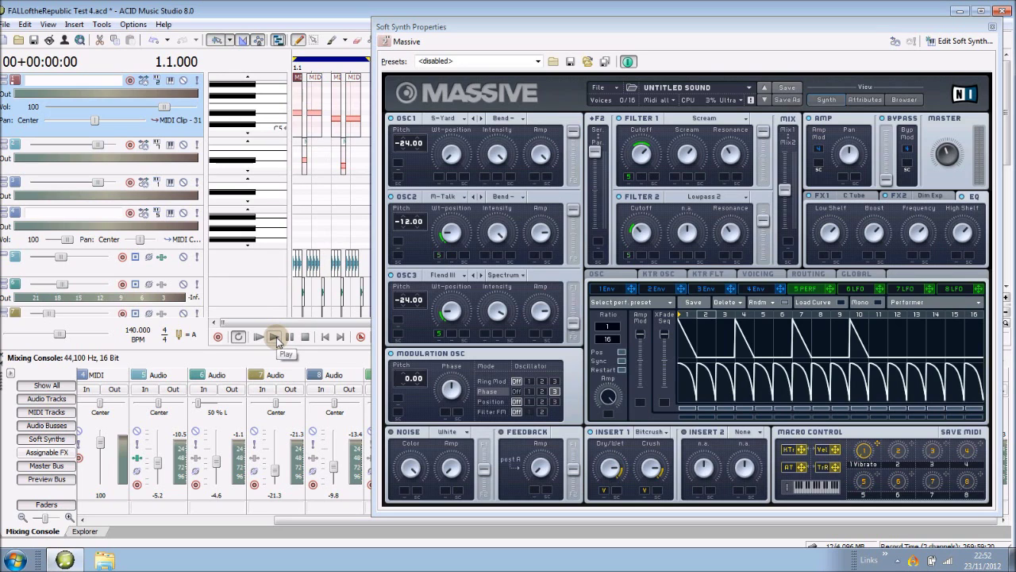
Play back the full mix from the start, and play the top two MIDI tracks soloed
click(276, 336)
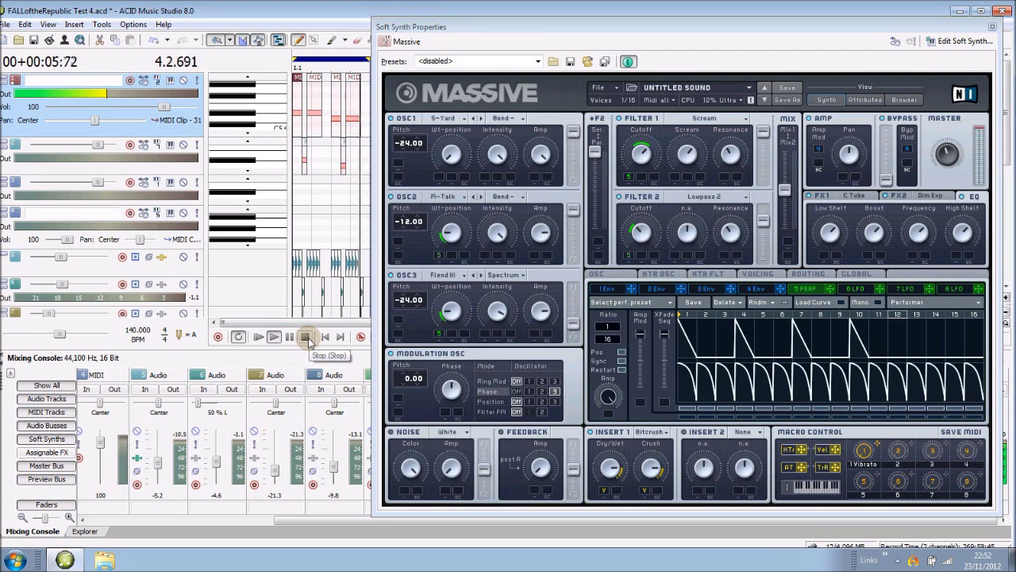
click(307, 338)
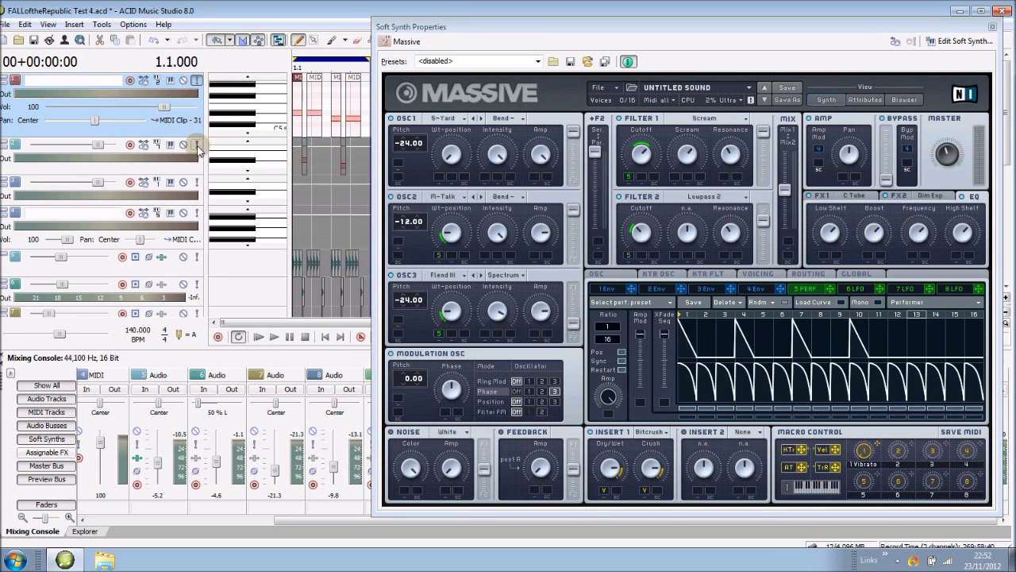
click(274, 338)
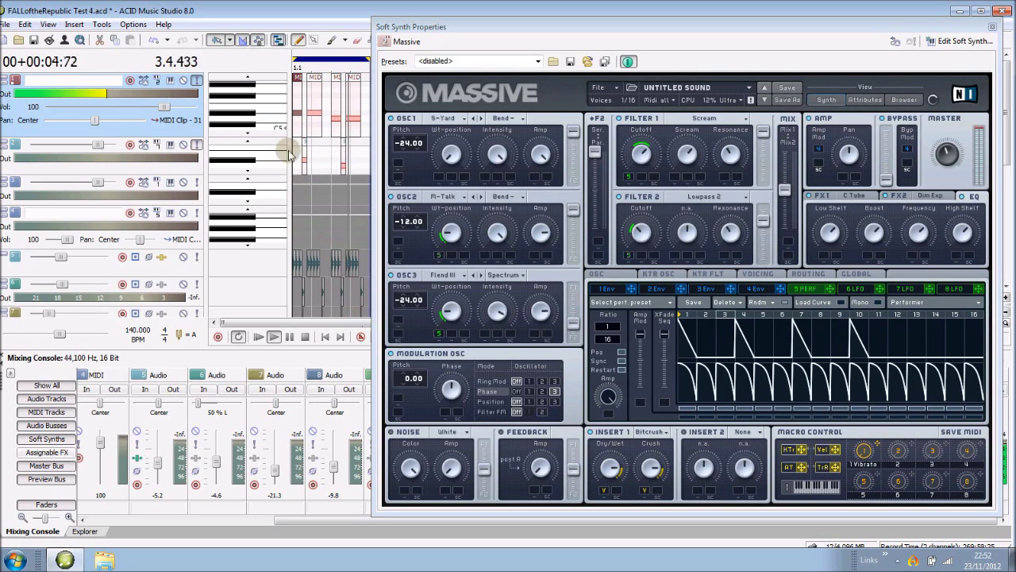
click(306, 336)
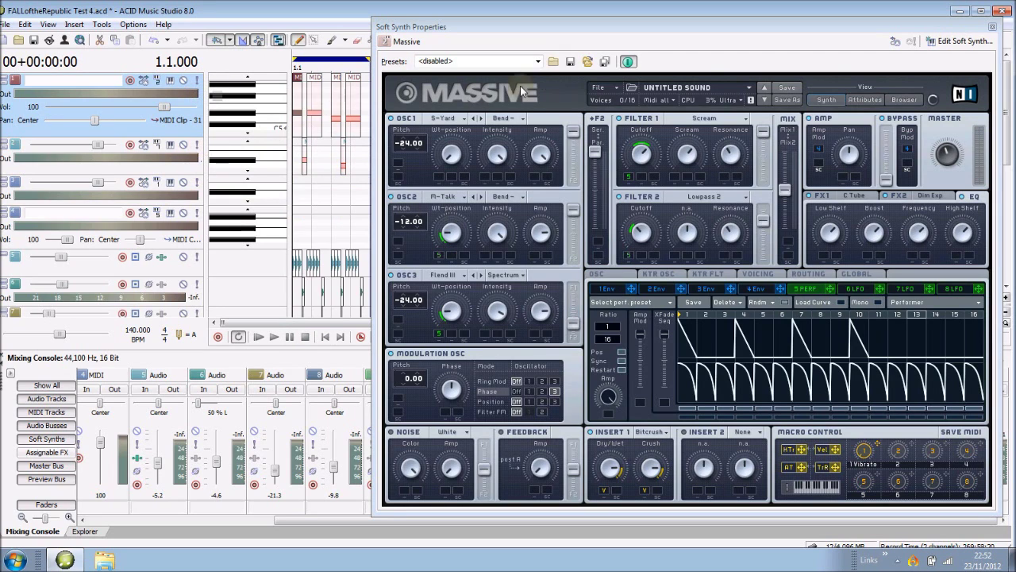
Start a new sound in the Massive synth and switch on oscillator 3
click(599, 87)
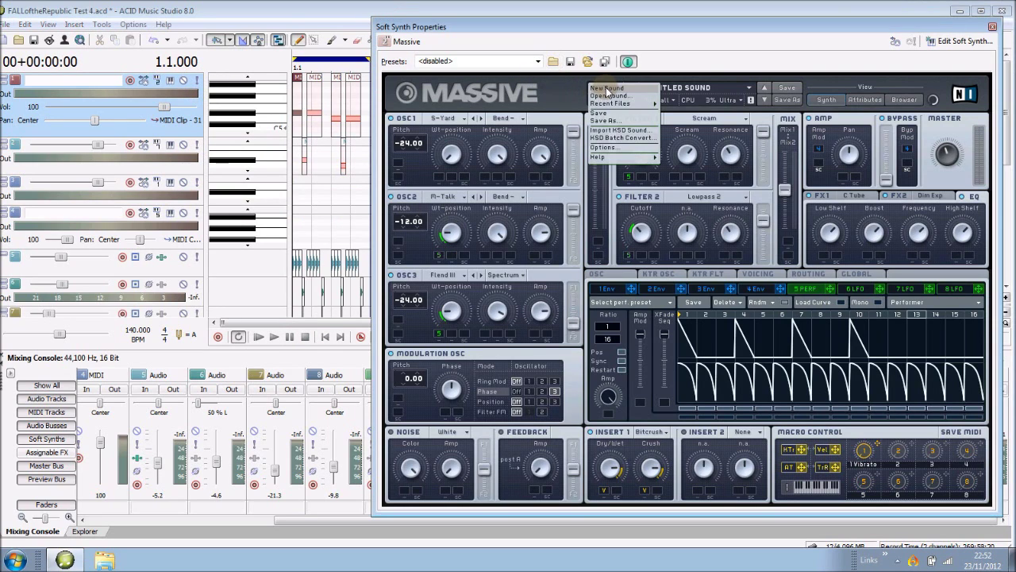
click(608, 89)
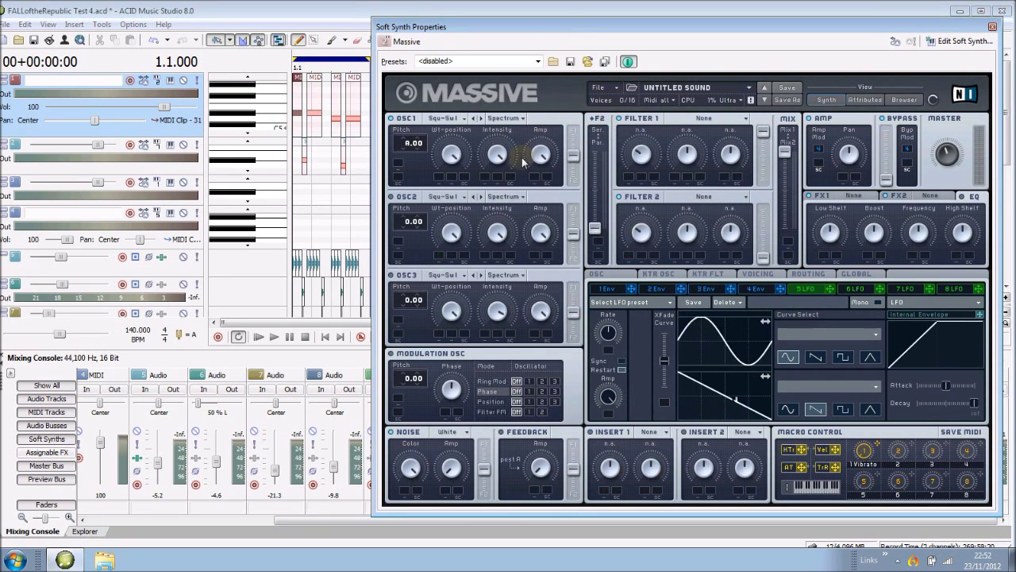
drag(569, 31, 461, 33)
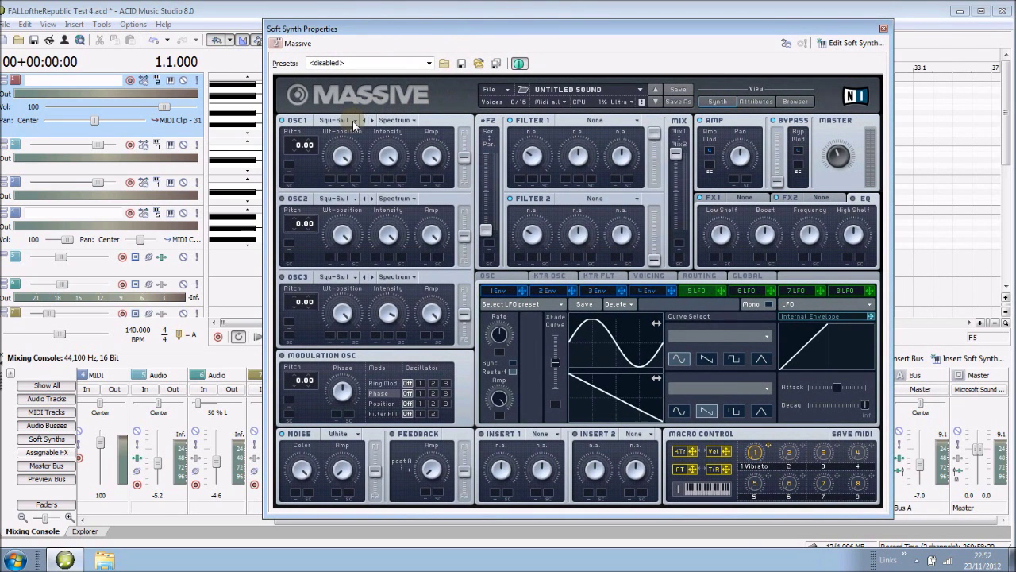
click(284, 277)
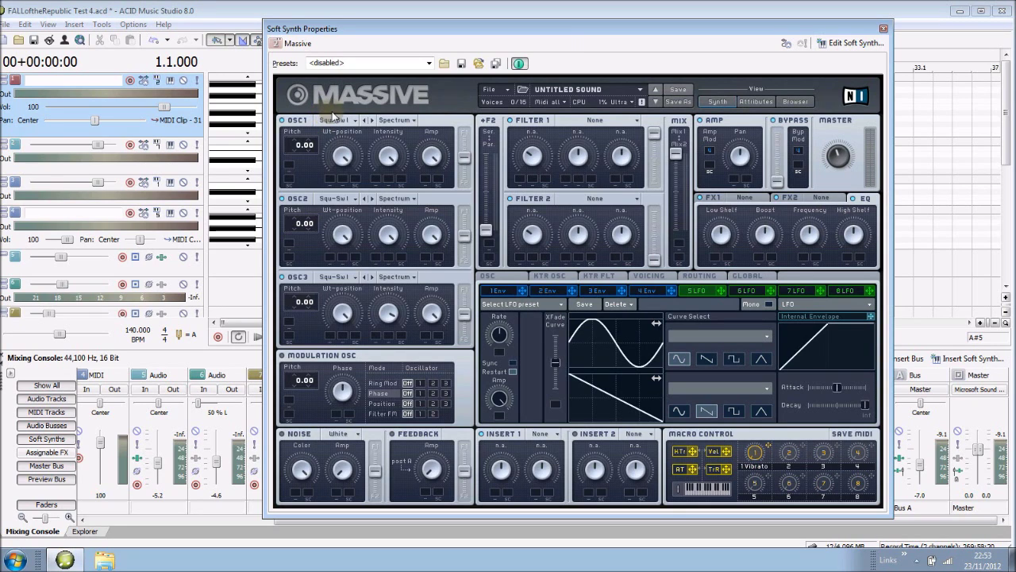
Set oscillator 1 to the Scrap Yard wavetable in Bend - mode, routed fully to filter 1, with pitch -24.00
click(356, 123)
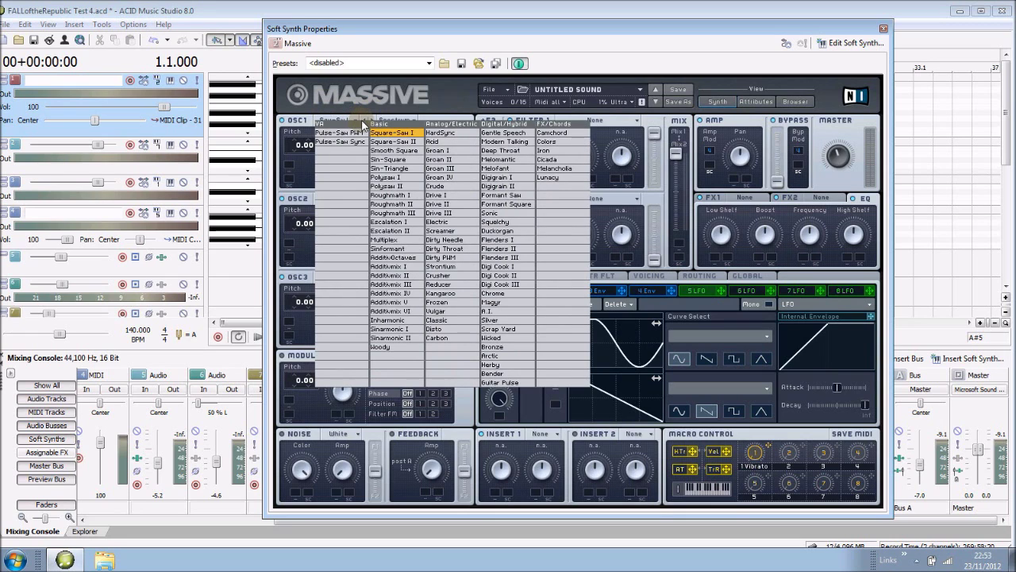
click(506, 332)
click(407, 120)
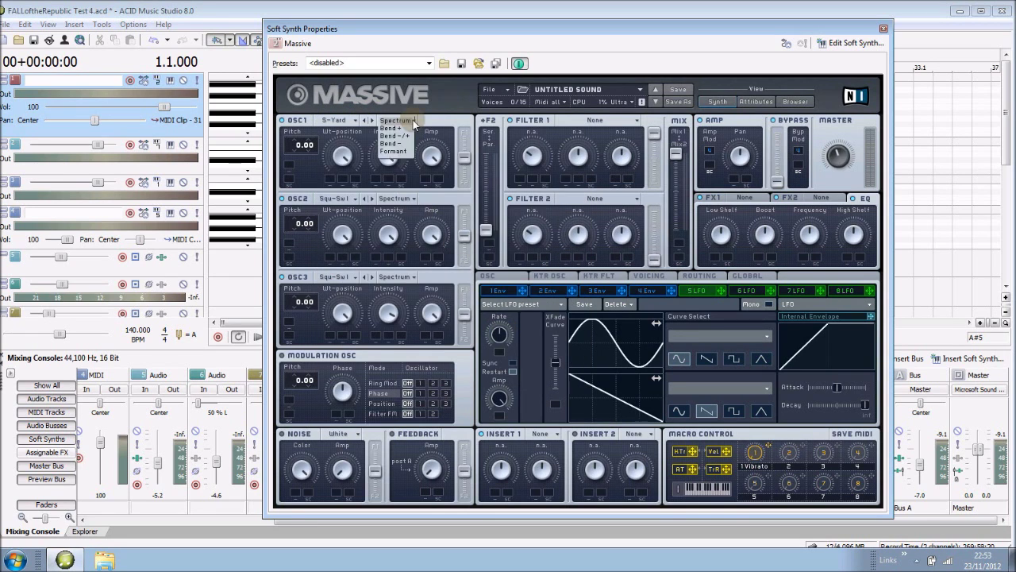
click(394, 143)
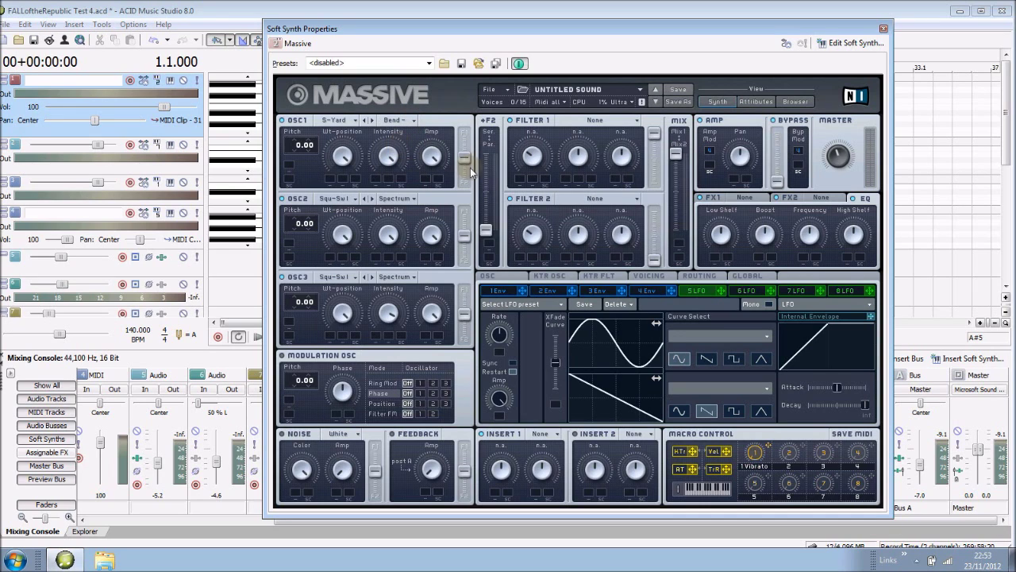
drag(468, 164, 467, 116)
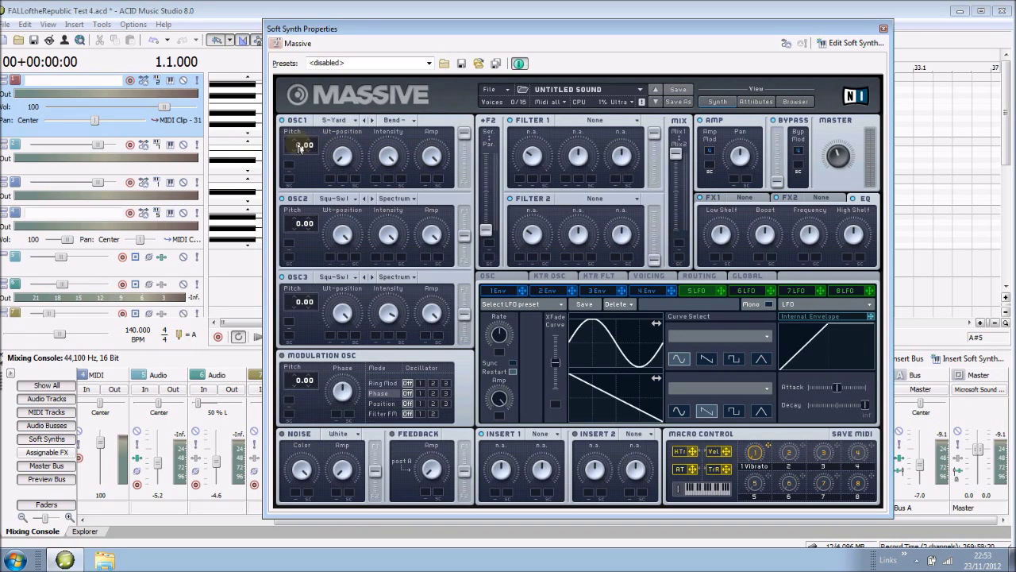
drag(300, 148, 306, 174)
Set oscillator 2 to the Modern Talking wavetable and reduce its wavetable position and amp
click(354, 201)
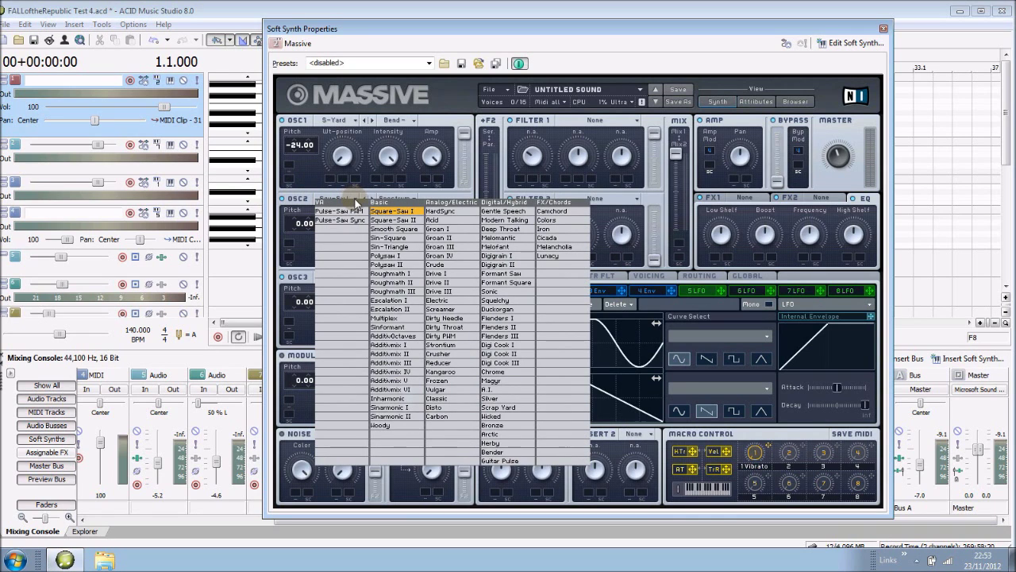
click(502, 219)
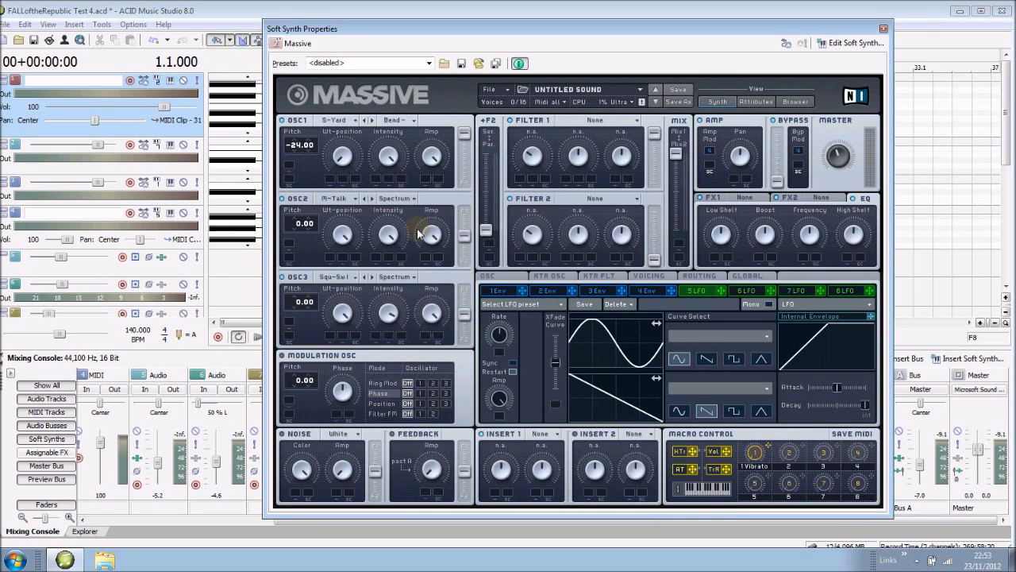
drag(341, 232, 350, 332)
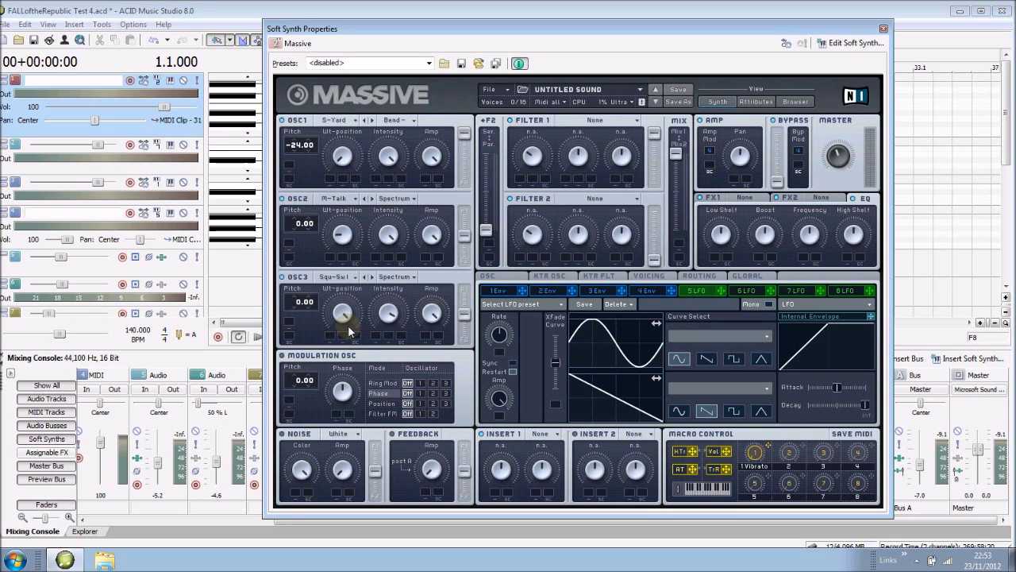
drag(426, 246, 429, 262)
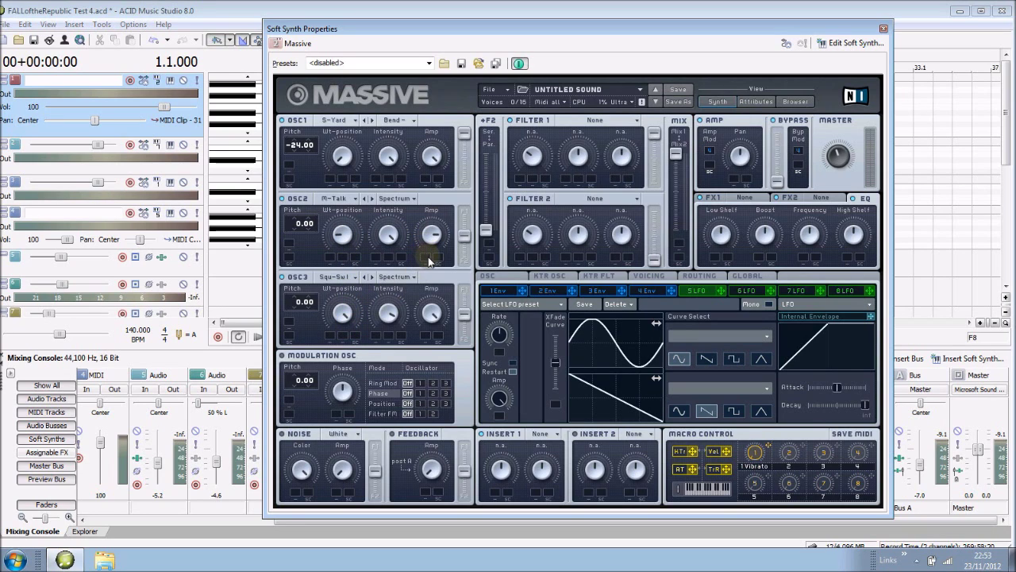
Set oscillator 2 to Bend - mode, route it fully to filter 1 and set its pitch to -12.00
click(409, 200)
click(402, 223)
drag(464, 236, 464, 212)
drag(303, 223, 300, 240)
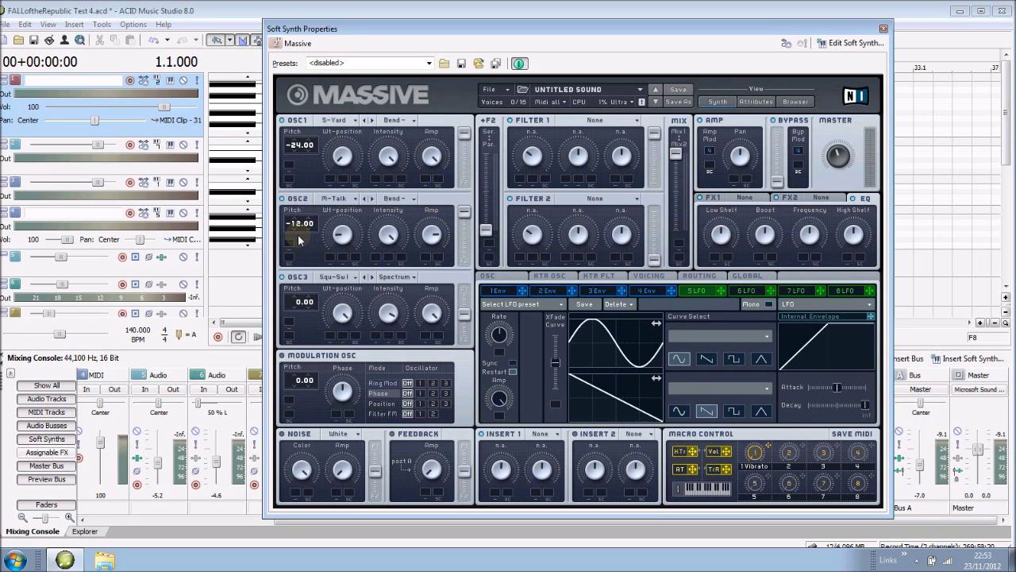
Set oscillator 3 to Flenders III, shift its routing towards filter 2, and apply the modulation oscillator's phase modulation to it
click(348, 281)
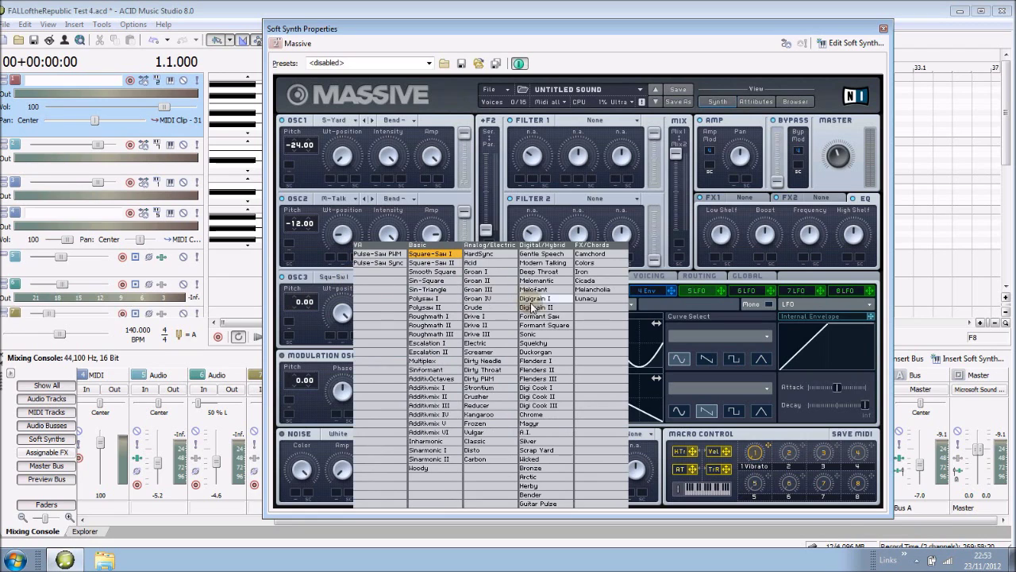
click(546, 379)
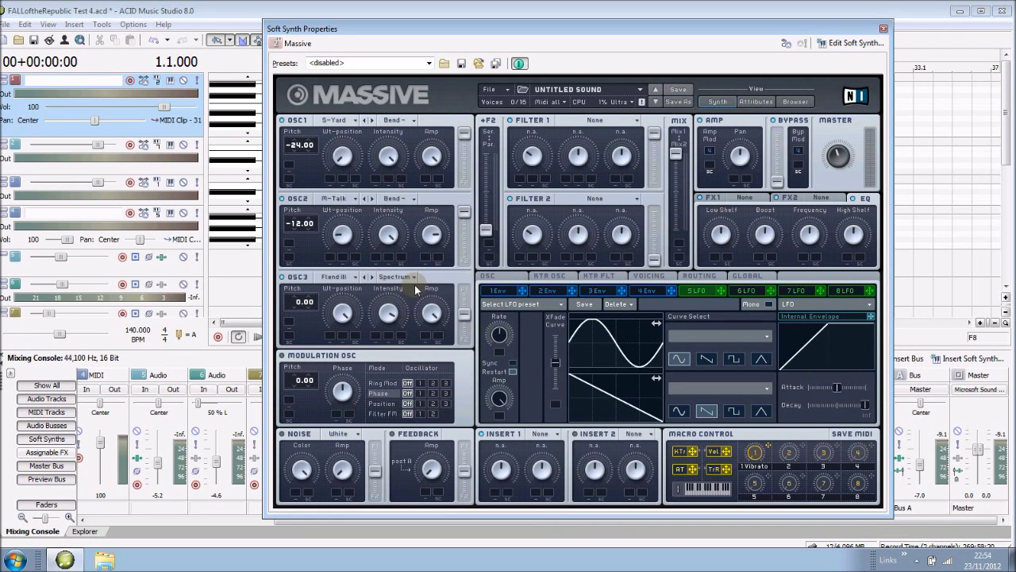
drag(468, 320, 476, 332)
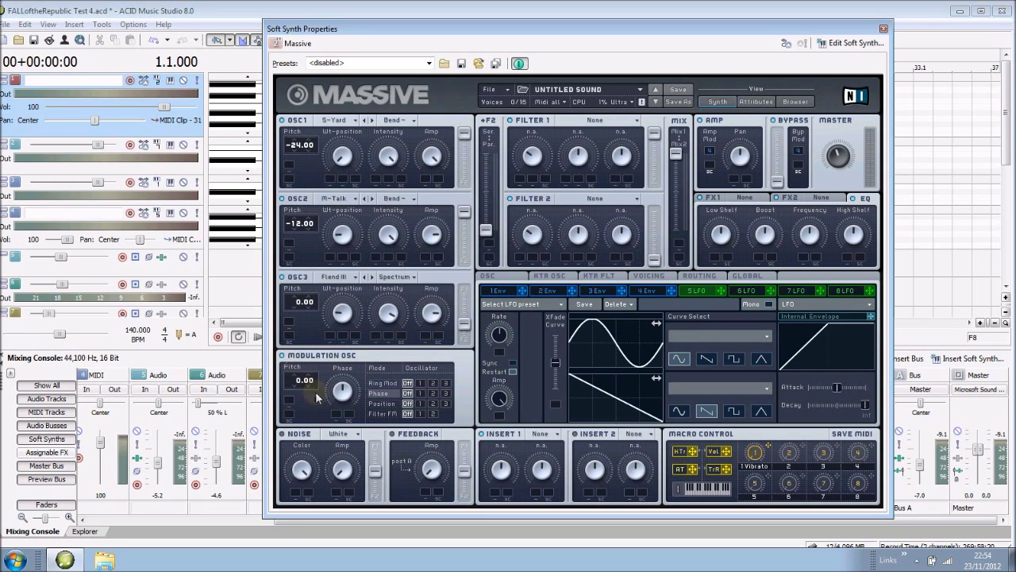
click(446, 393)
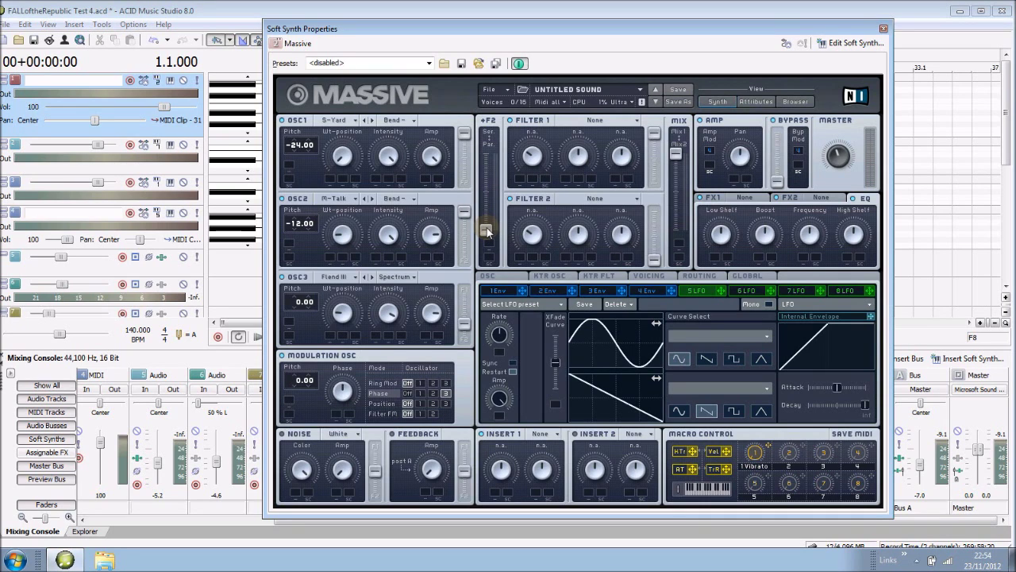
Route the filters fully in series with the mix at its midpoint, and set filter 1 to Scream
drag(486, 230, 508, 127)
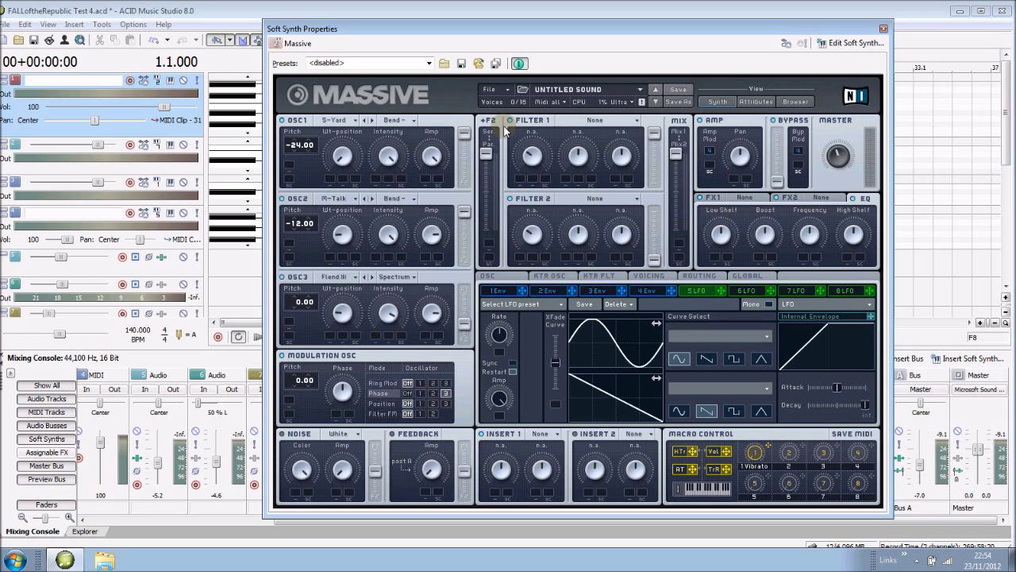
drag(676, 154, 673, 201)
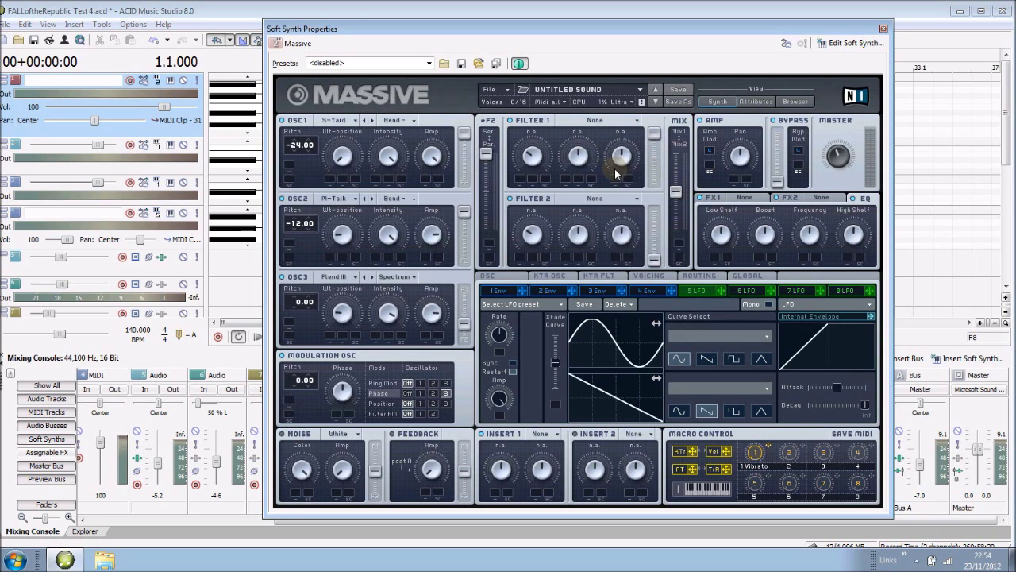
click(634, 120)
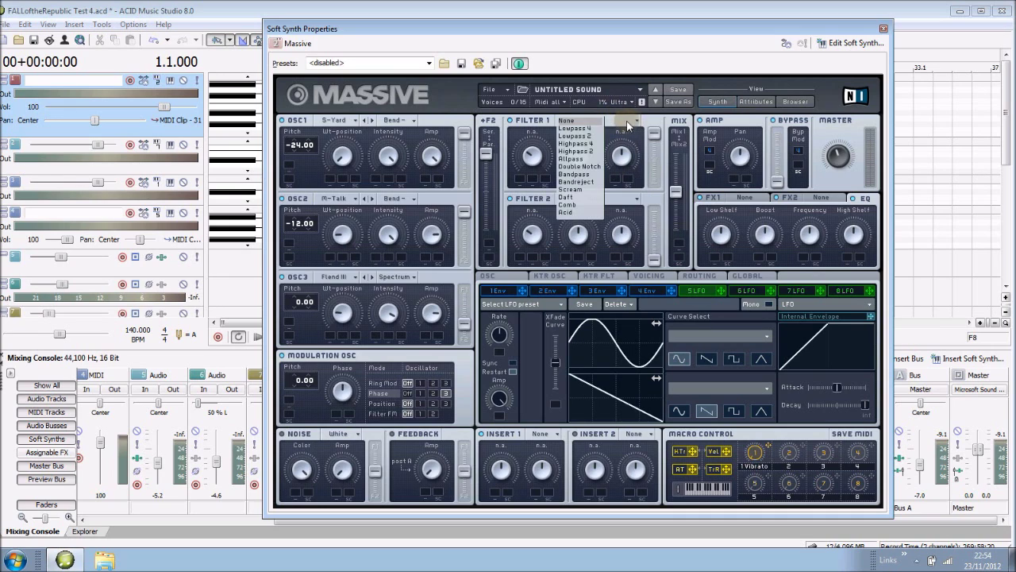
click(576, 189)
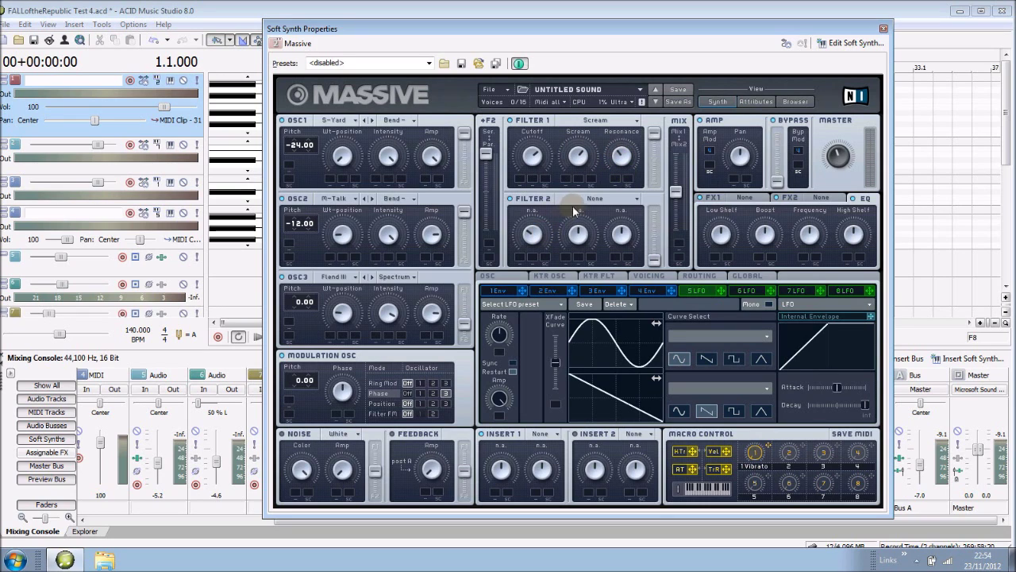
Set filter 2 to Lowpass 2 and raise its output level to about halfway
click(636, 204)
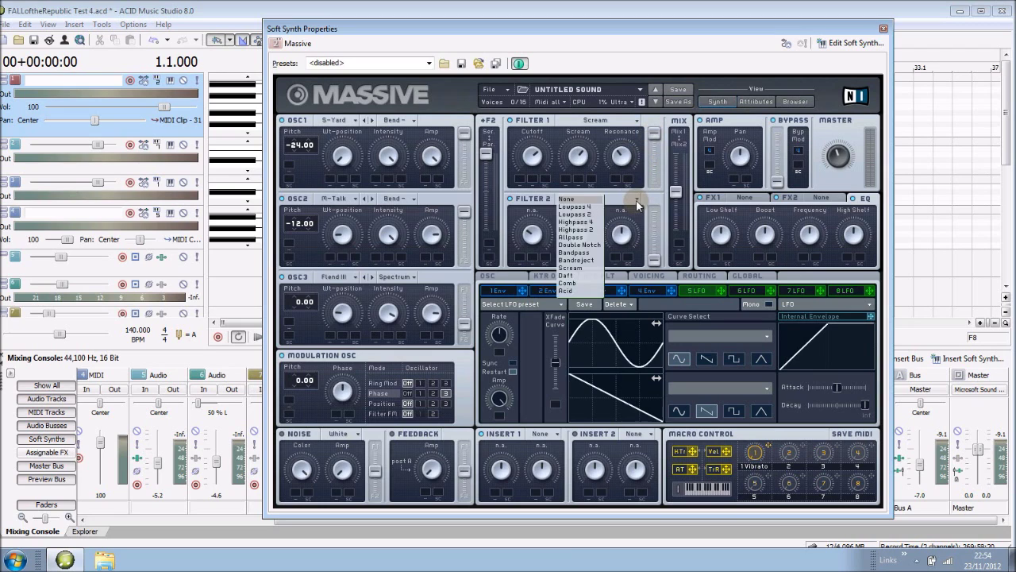
click(595, 219)
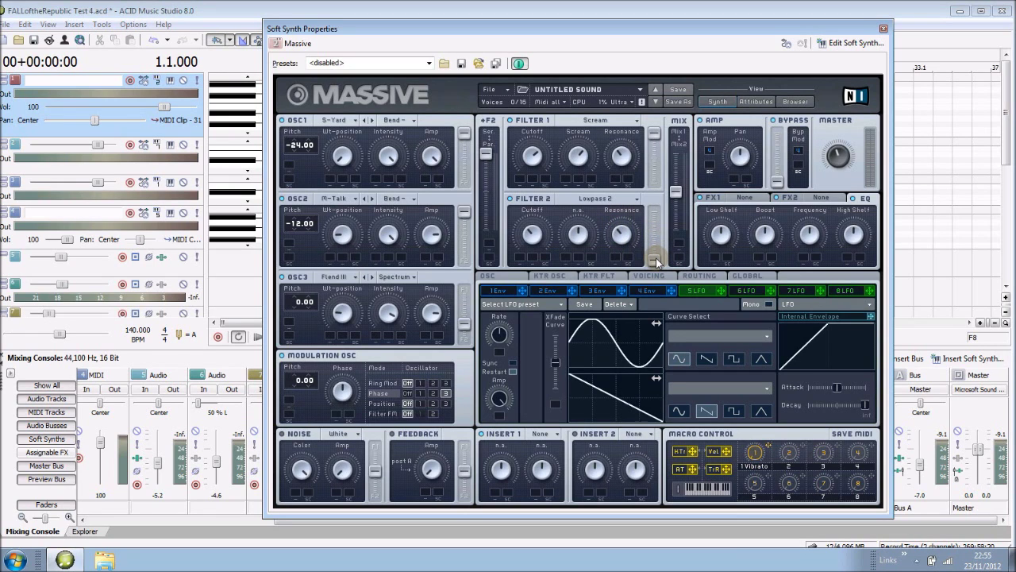
drag(656, 258, 643, 227)
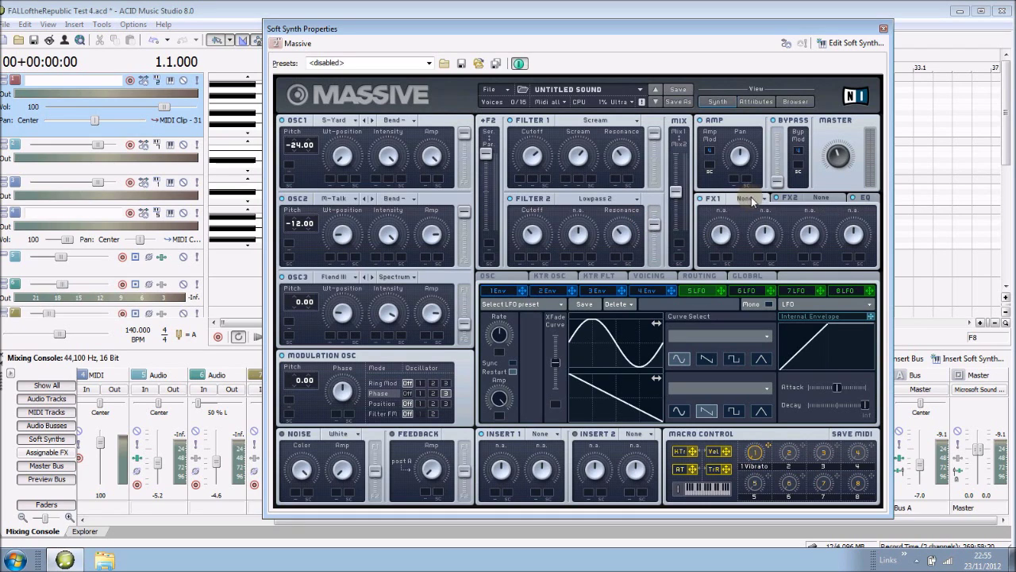
Set FX1 to the C Tube effect and FX2 to Dim Exp, and display the EQ controls
click(761, 201)
click(753, 313)
click(825, 199)
click(840, 200)
click(836, 303)
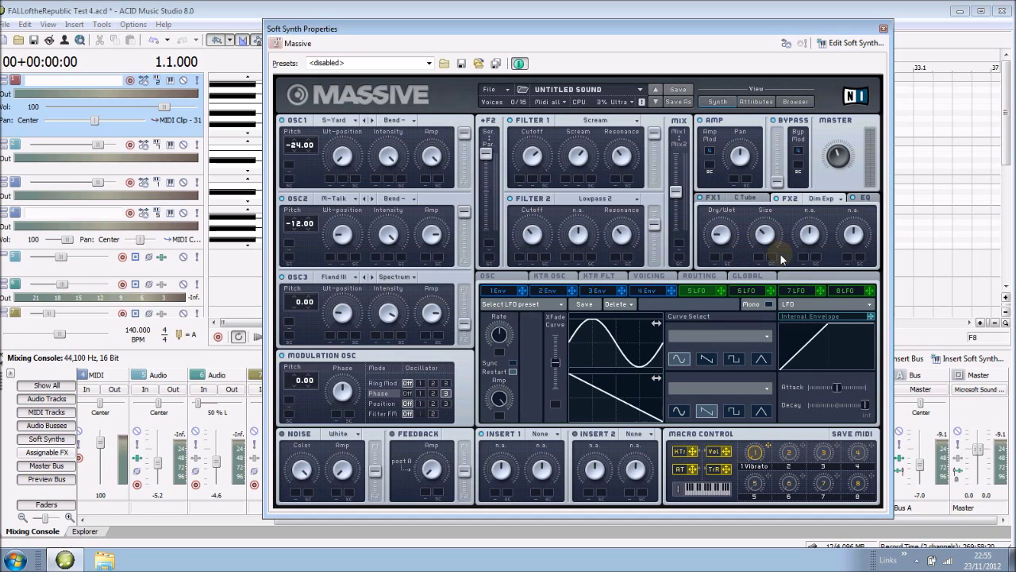
click(868, 200)
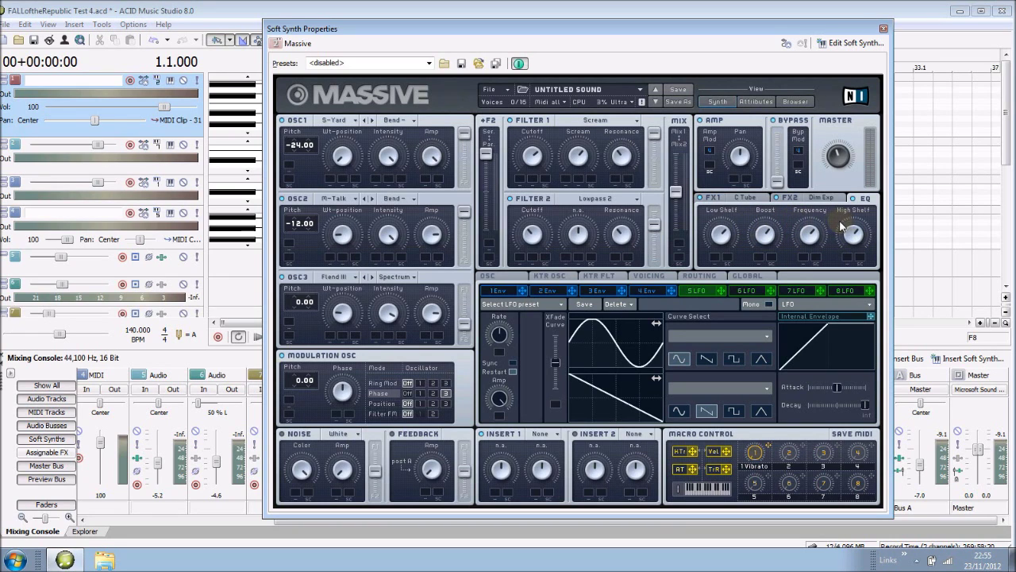
Shorten the attack of envelope 4
click(647, 291)
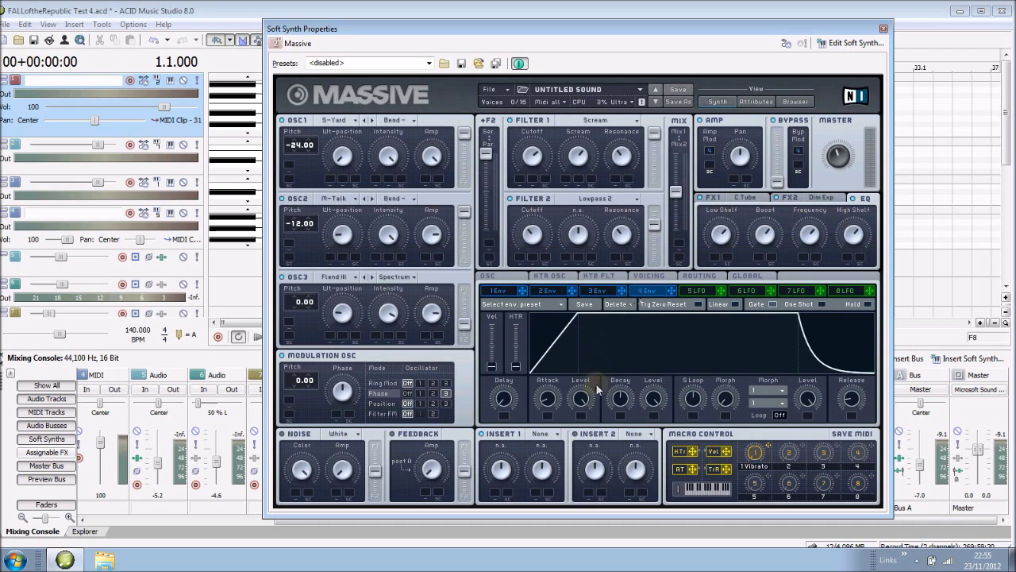
drag(546, 401, 546, 414)
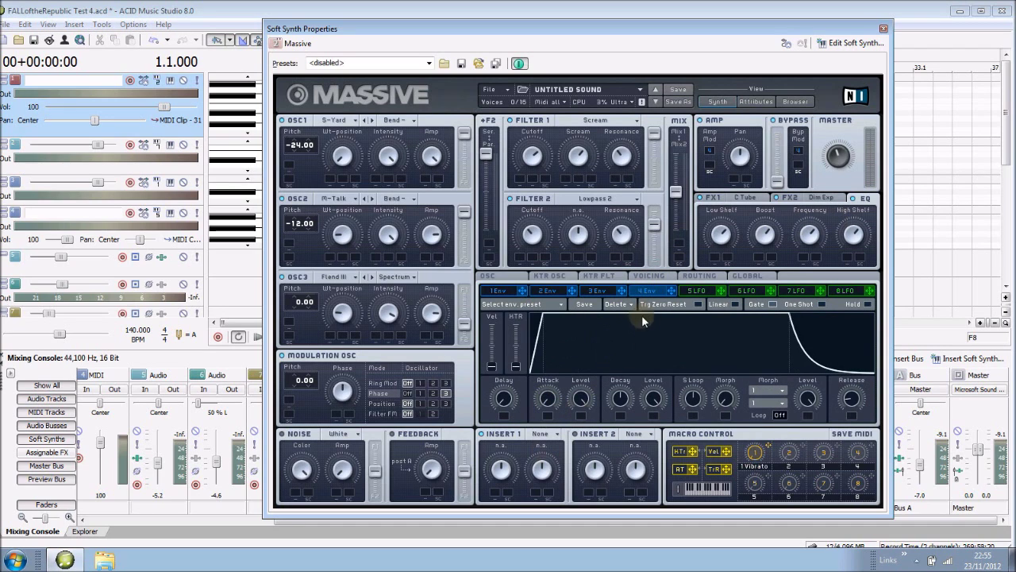
Sync modulator 5 to the tempo, turn it into a Performer, and raise its Amp Mod and XFade Seq levels
click(698, 291)
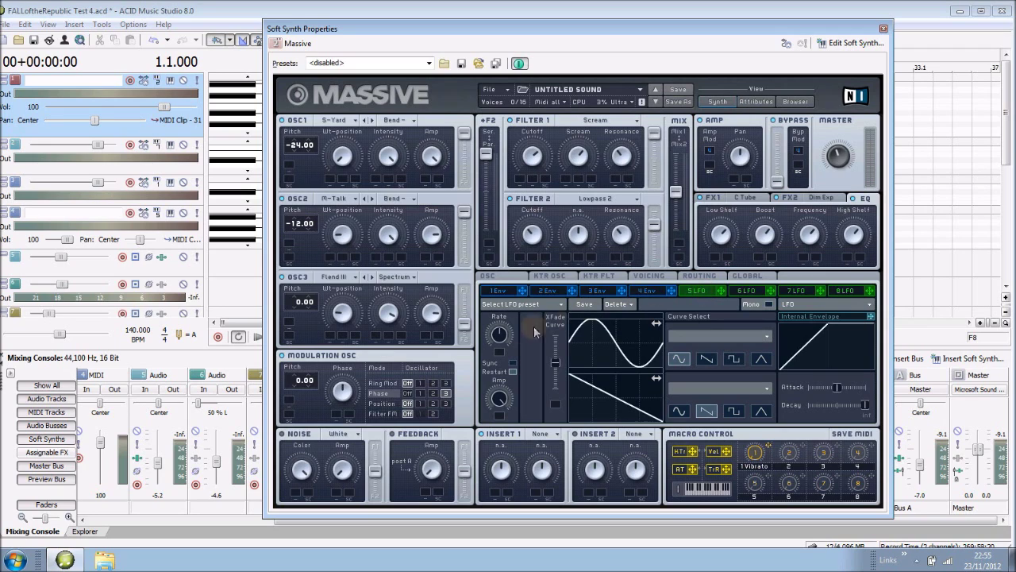
click(513, 367)
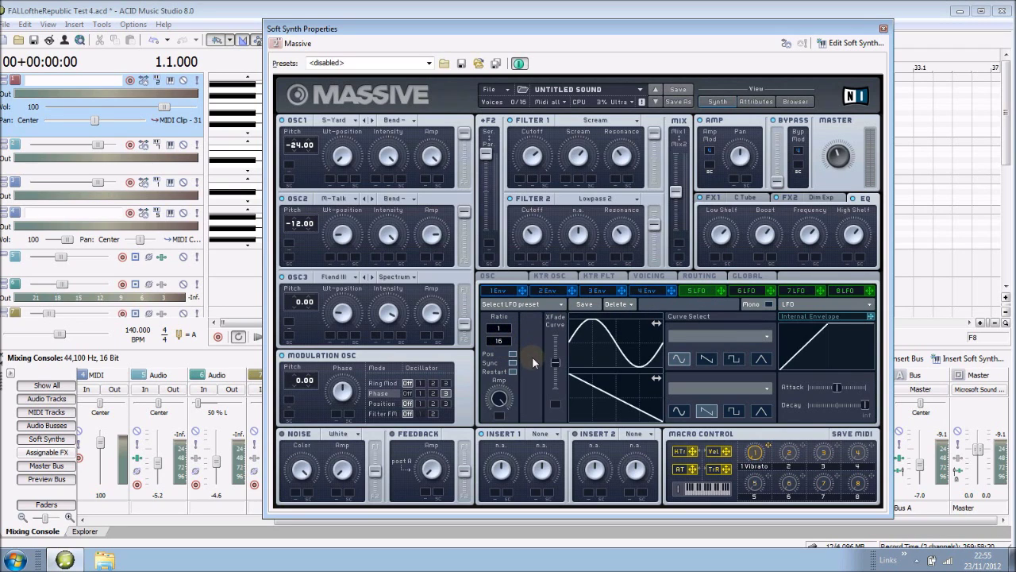
click(867, 305)
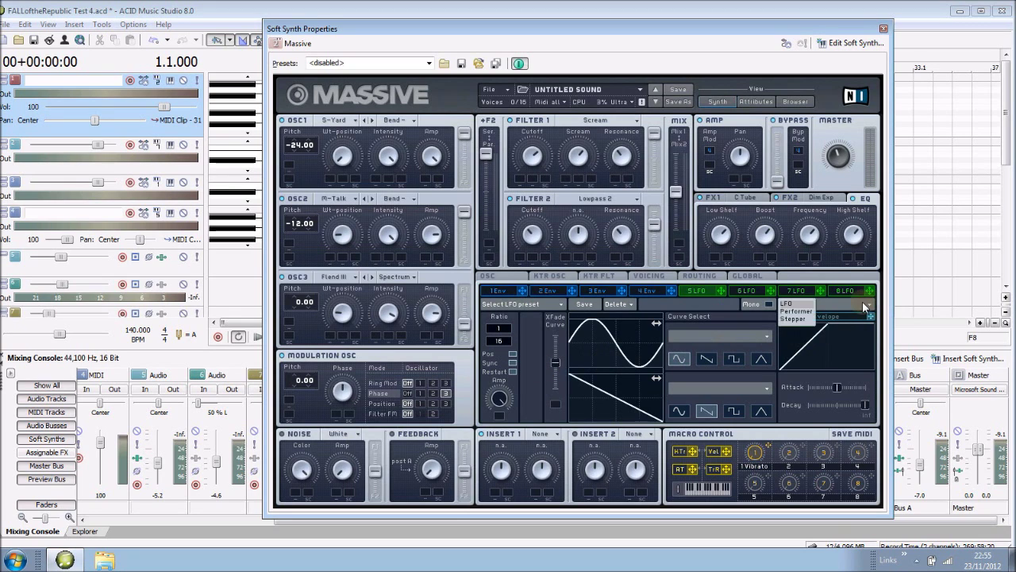
click(799, 310)
drag(532, 391, 533, 338)
drag(556, 370, 560, 319)
Flatten the performer's upper curve on all steps except 1, 4, 7 and 10, which keep their falling ramps
click(597, 333)
click(621, 342)
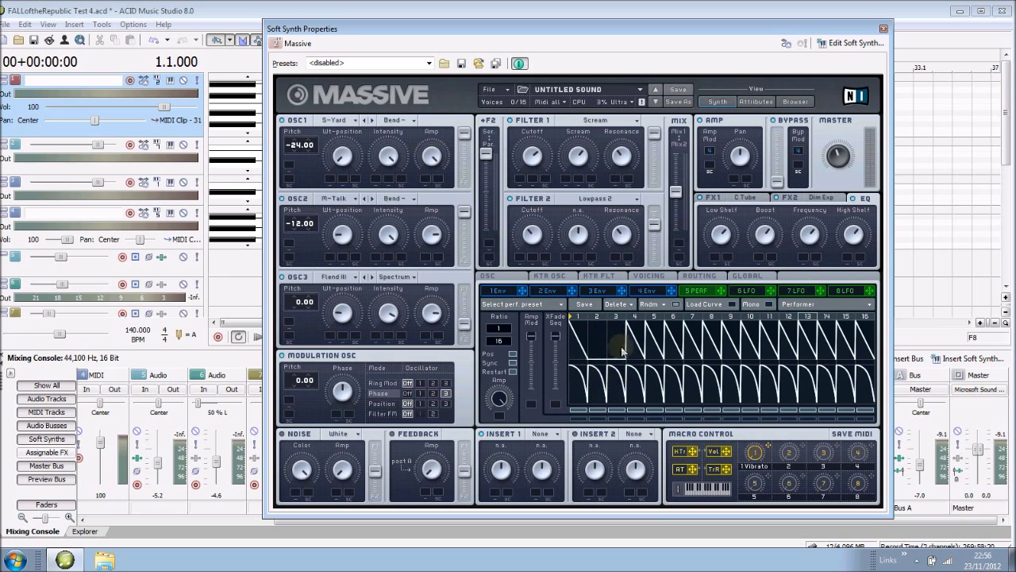
click(659, 355)
click(673, 353)
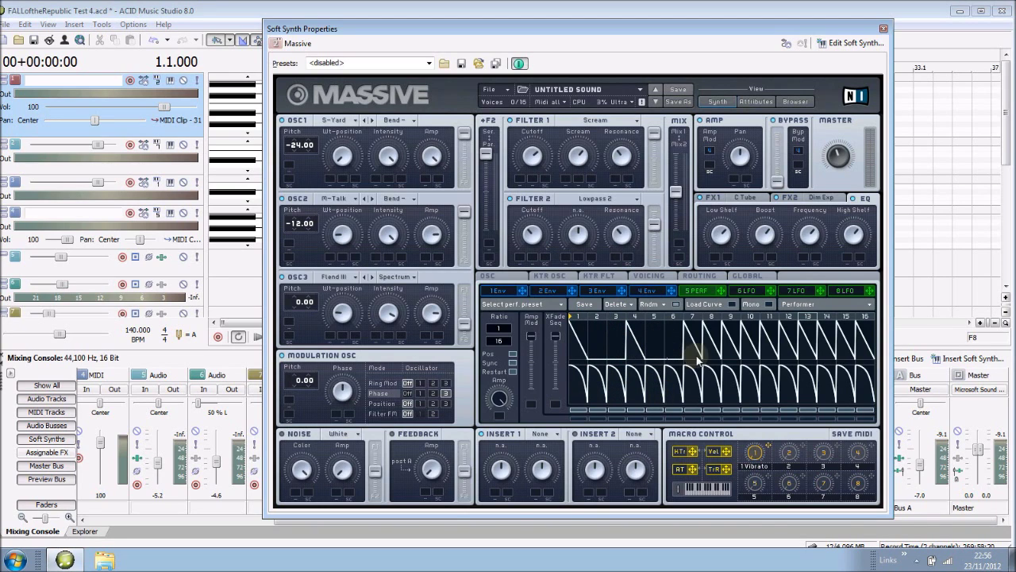
click(711, 350)
click(737, 349)
click(768, 349)
click(788, 343)
drag(803, 345, 873, 354)
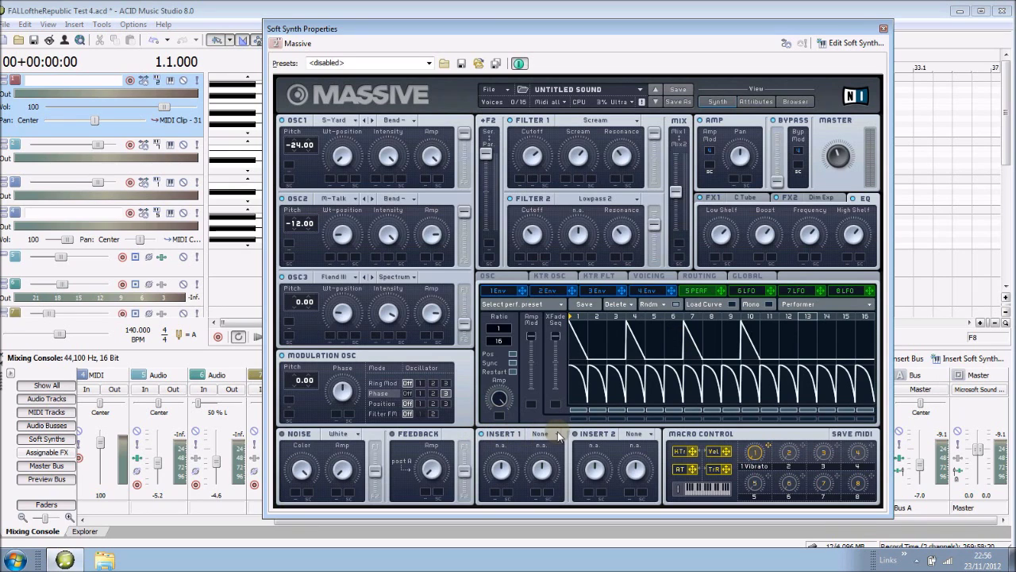
Set Insert 1 to Bitcrusher and assign velocity modulation to its Dry/Wet and Crush controls
click(558, 436)
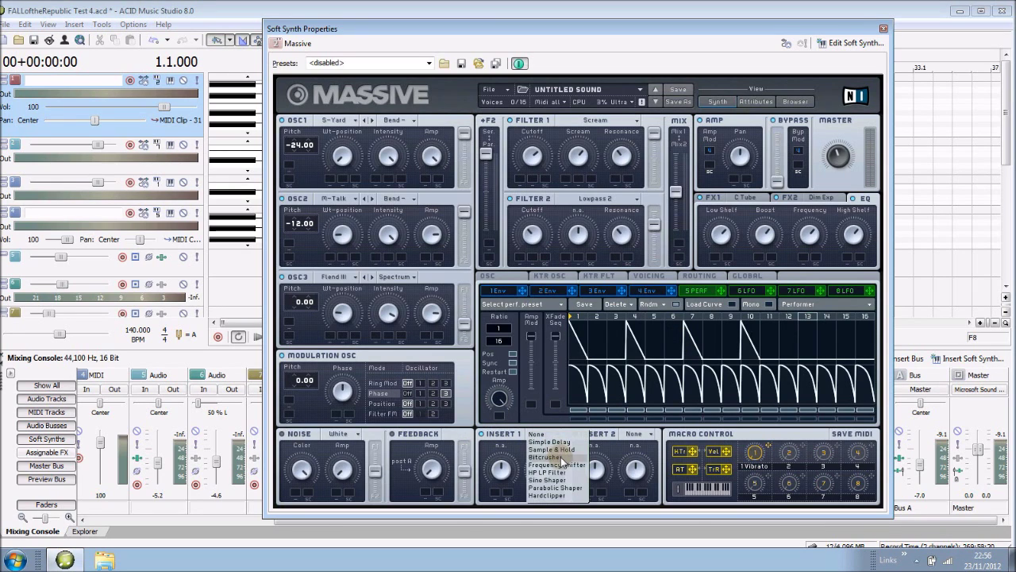
click(560, 458)
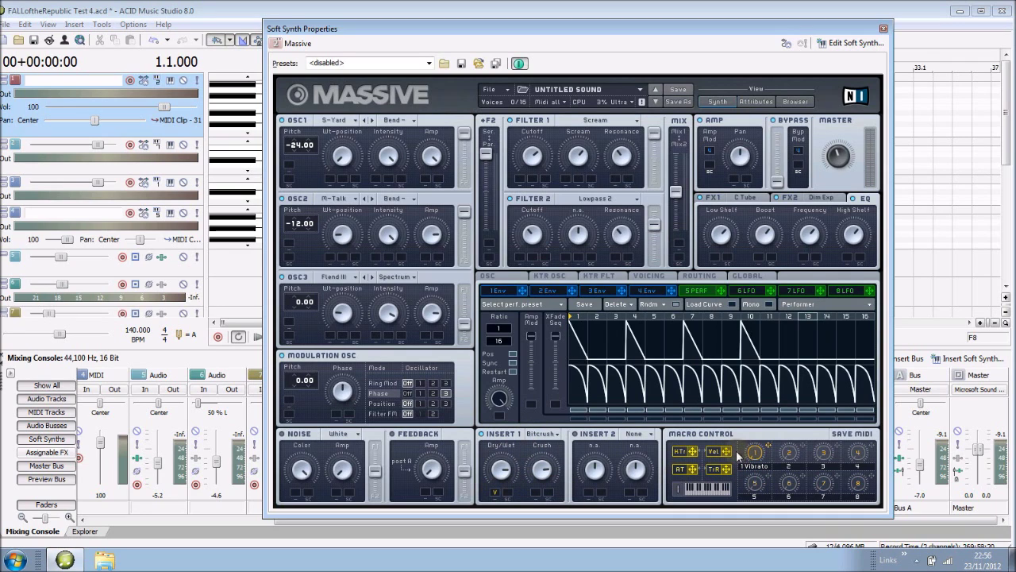
drag(725, 452, 537, 467)
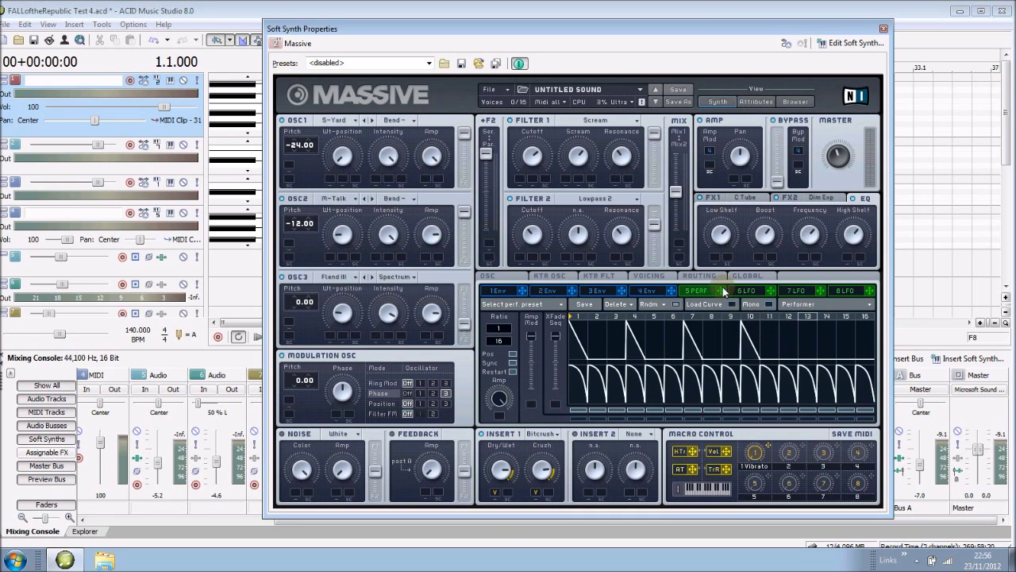
Assign performer 5 to the wavetable positions of oscillators 2 and 3, and give both a modulation range
drag(720, 295, 330, 182)
drag(724, 293, 329, 258)
drag(724, 295, 331, 339)
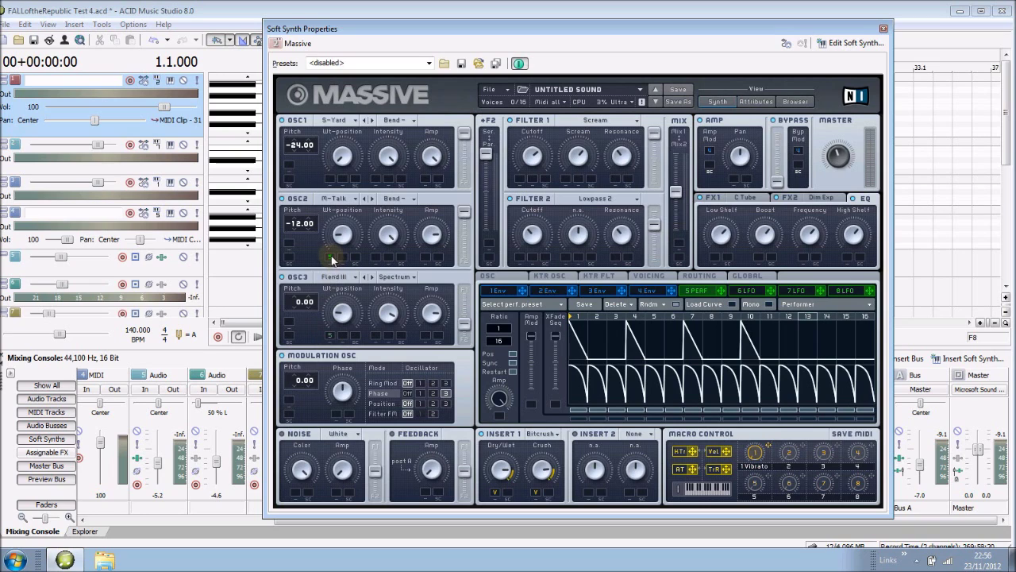
drag(329, 258, 329, 248)
drag(330, 337, 330, 327)
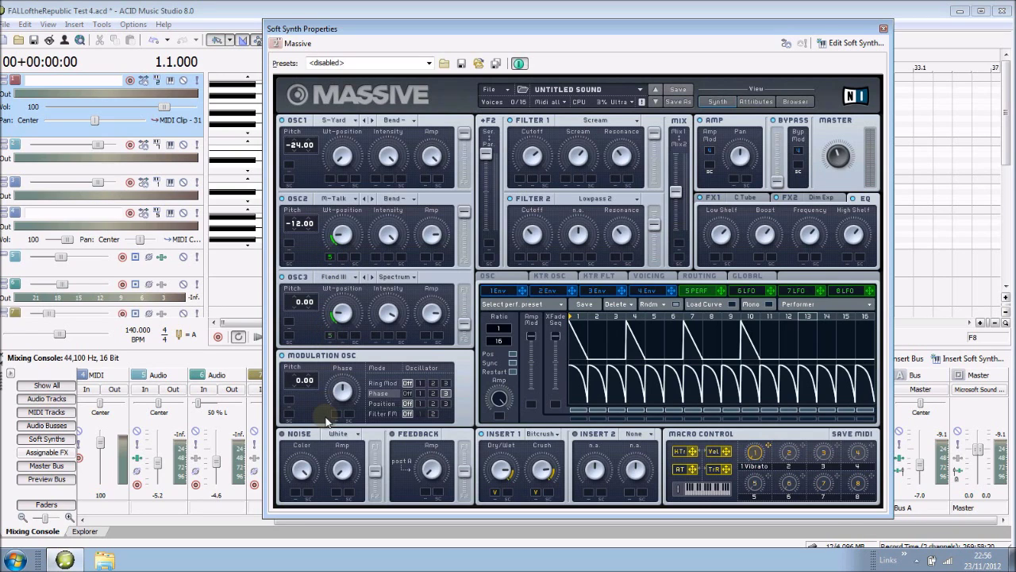
Assign performer 5 to the cutoffs of filter 1 and filter 2, and give both a modulation range
drag(722, 293, 520, 181)
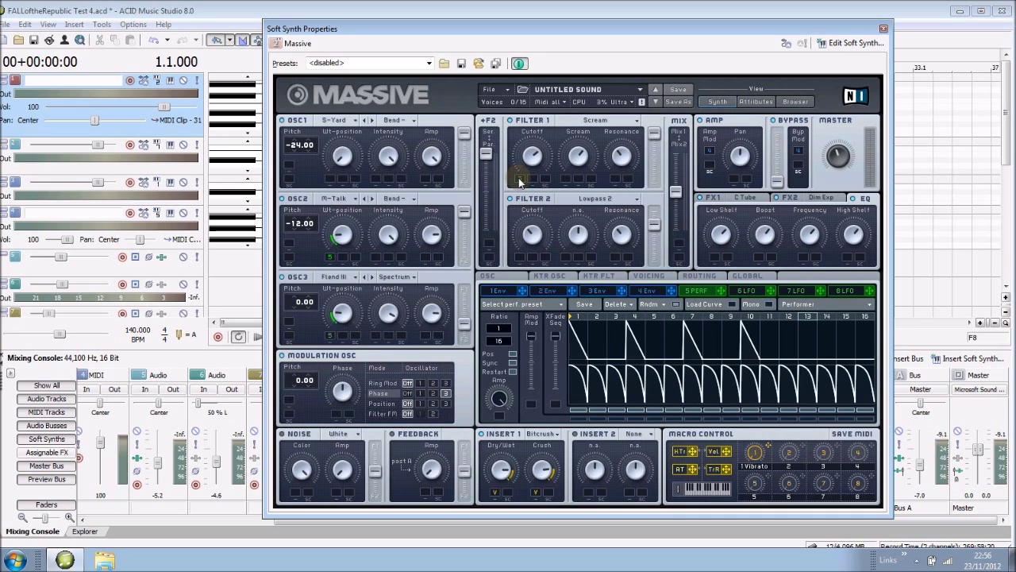
drag(722, 292, 521, 259)
drag(521, 181, 523, 205)
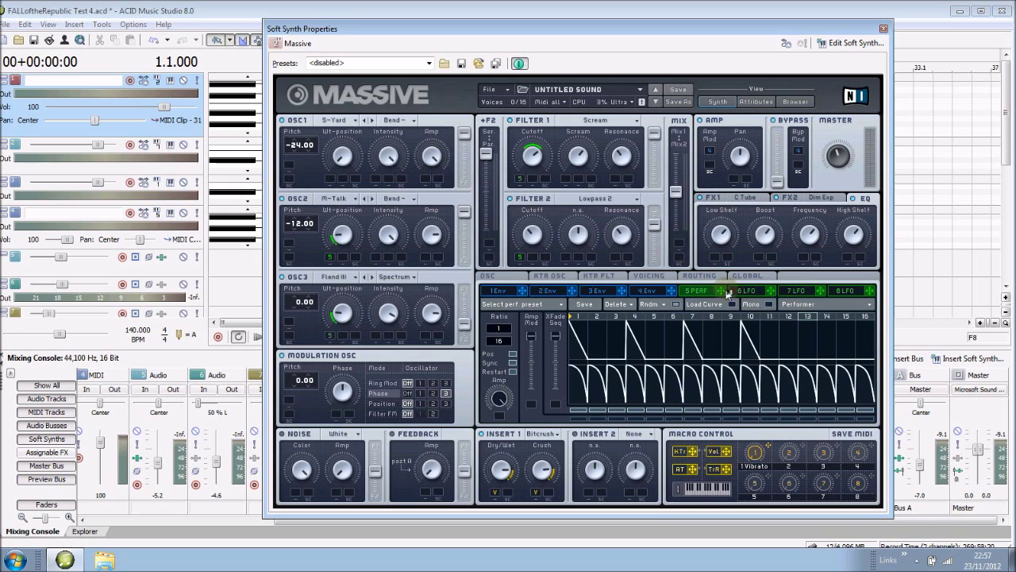
drag(722, 294, 526, 262)
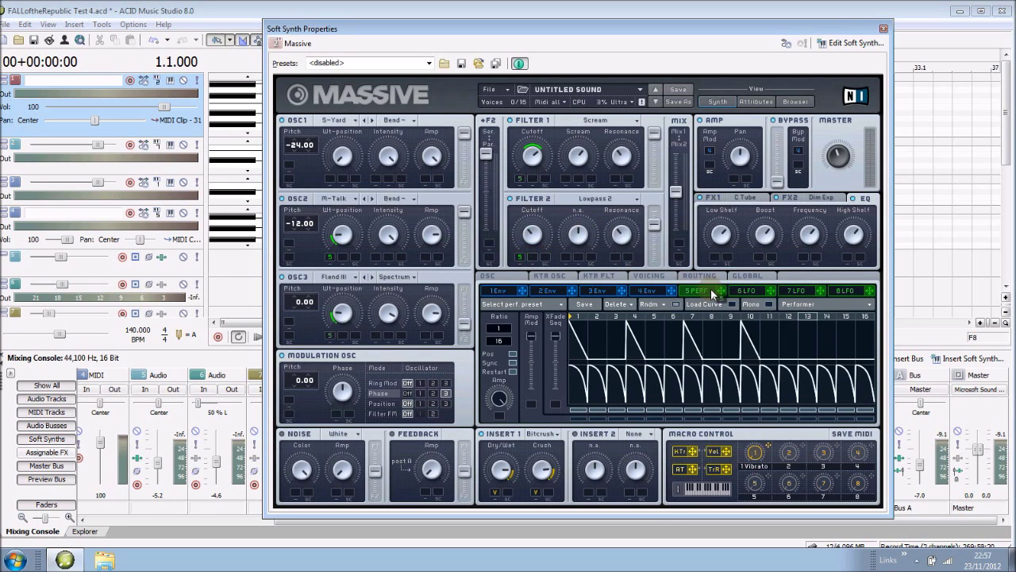
drag(723, 294, 517, 258)
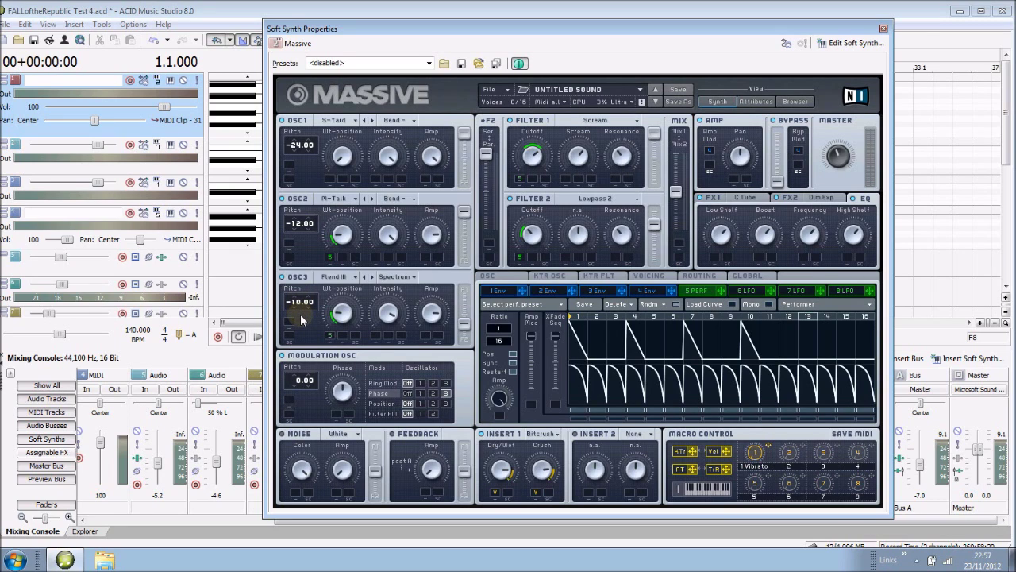
Set oscillator 3's pitch to -24.00, and play back the loop with the synth window moved off the timeline
drag(305, 326, 309, 331)
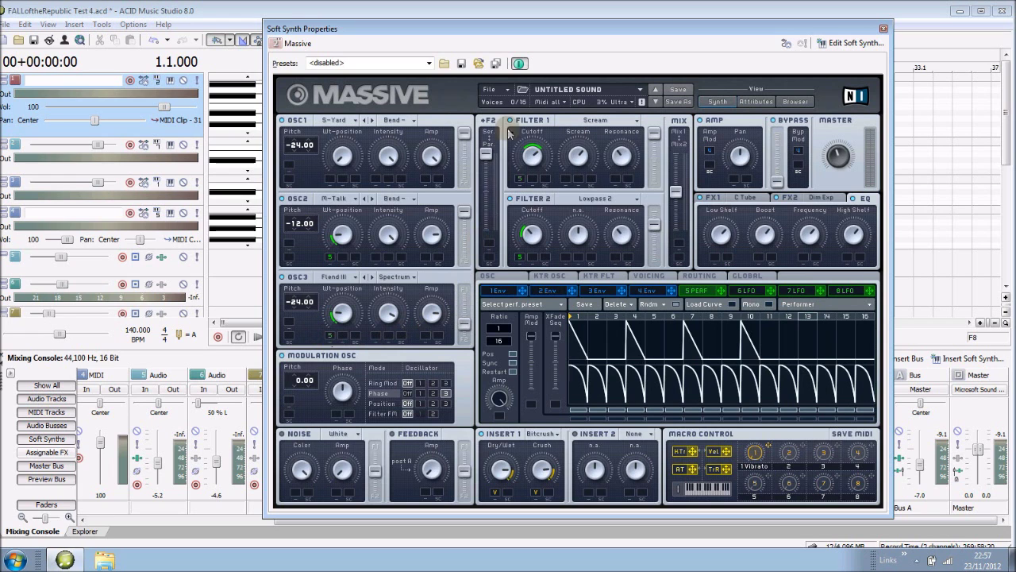
drag(306, 29, 426, 29)
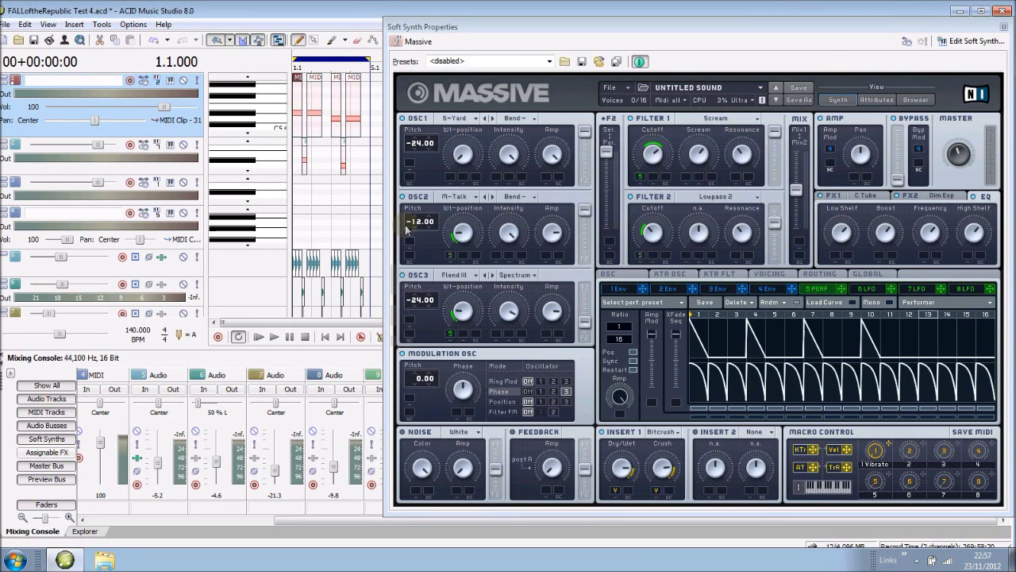
click(274, 337)
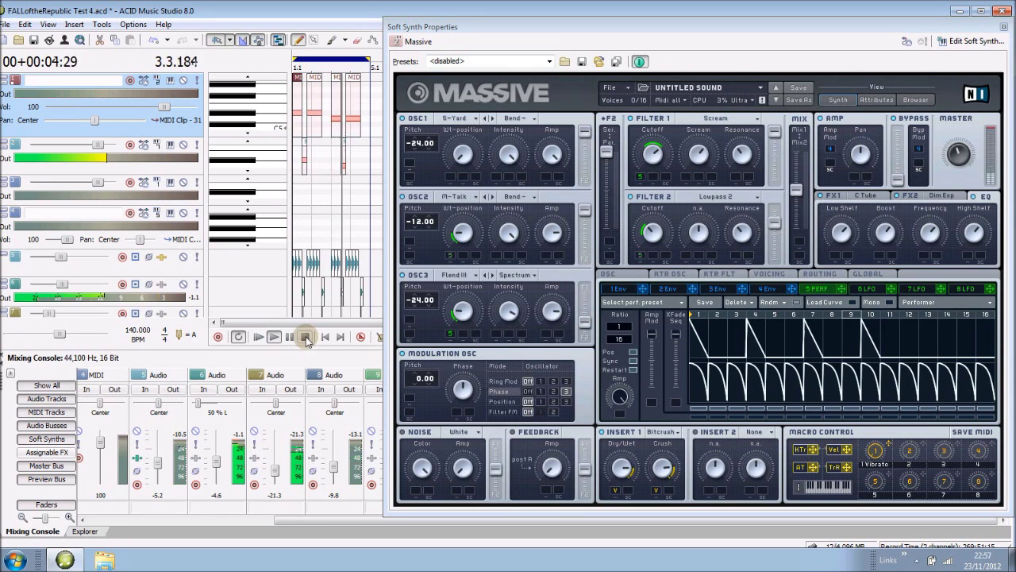
click(306, 337)
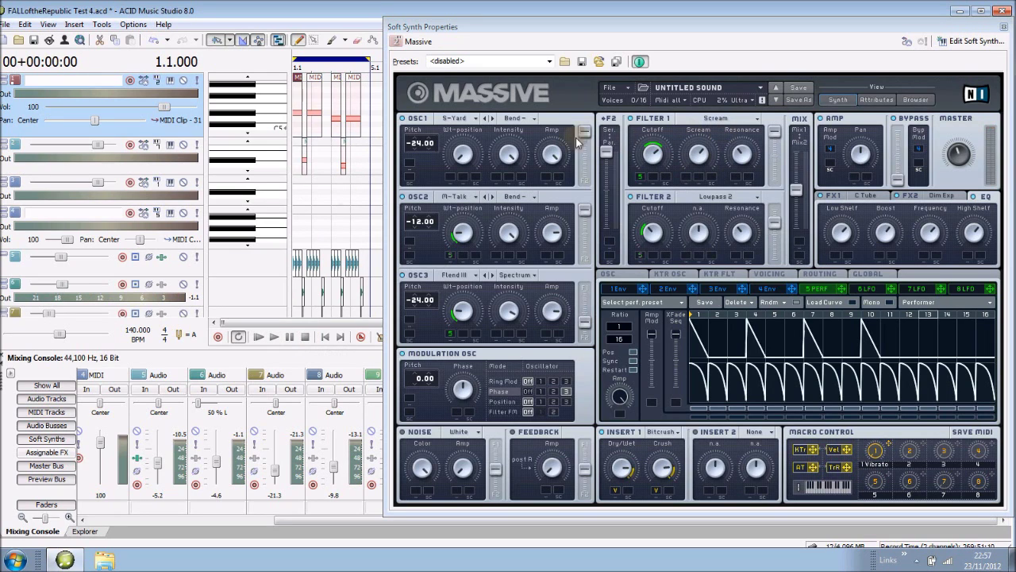
Load the preset FALLoftheREPUBLIC 1.fxp into the first MIDI track's Massive after comparing it with the second track's synth
click(310, 163)
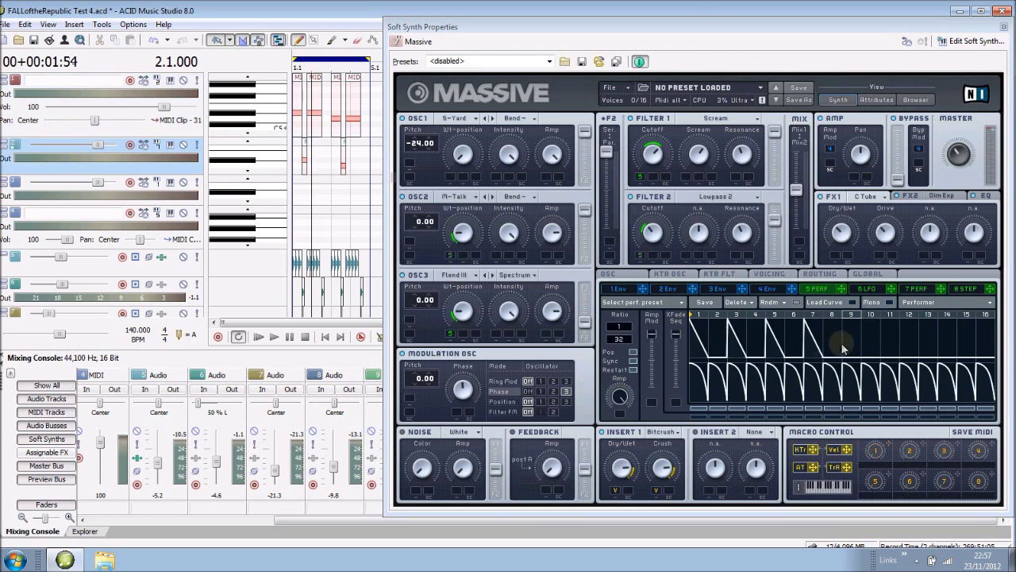
click(330, 108)
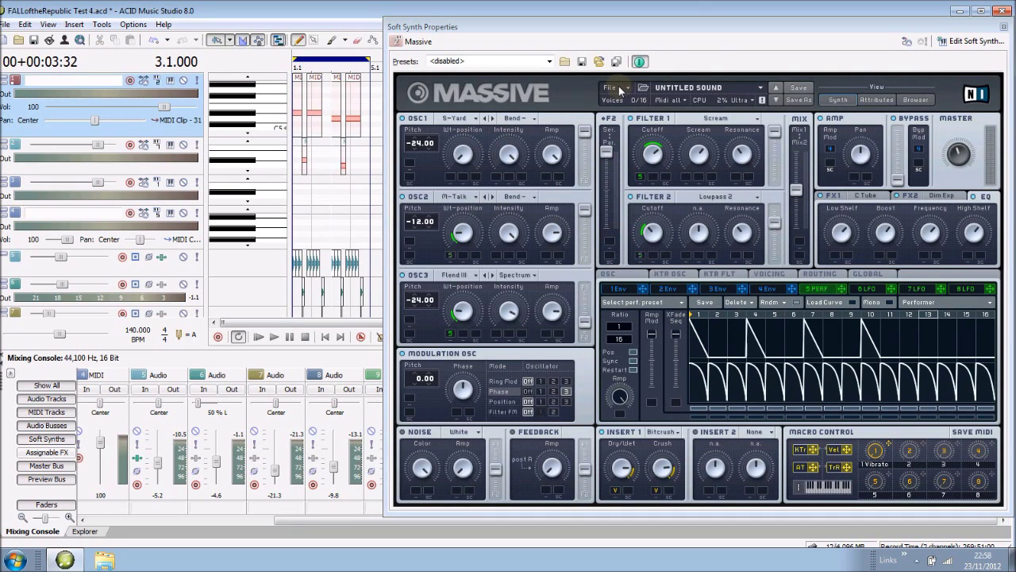
click(565, 62)
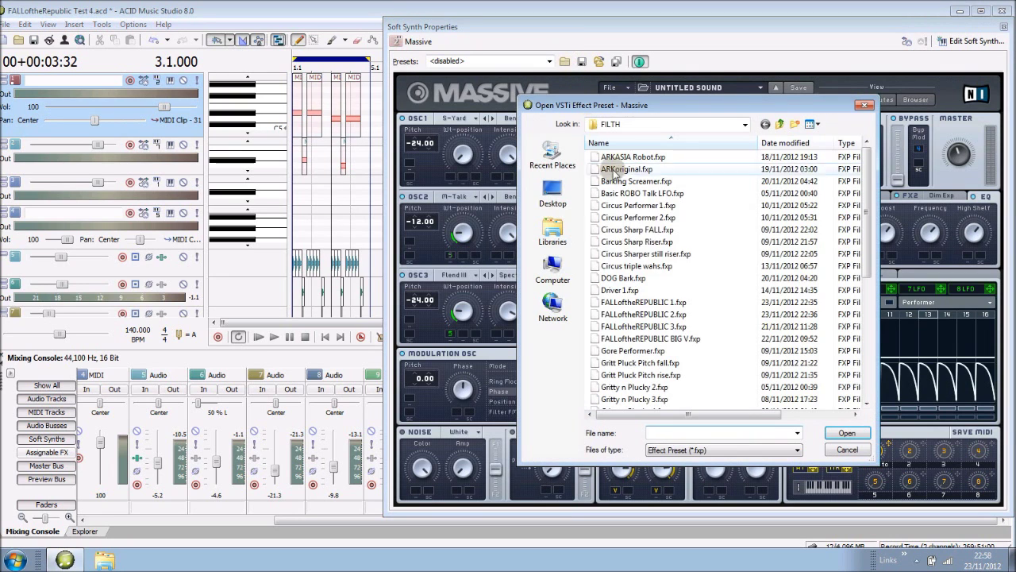
double_click(667, 304)
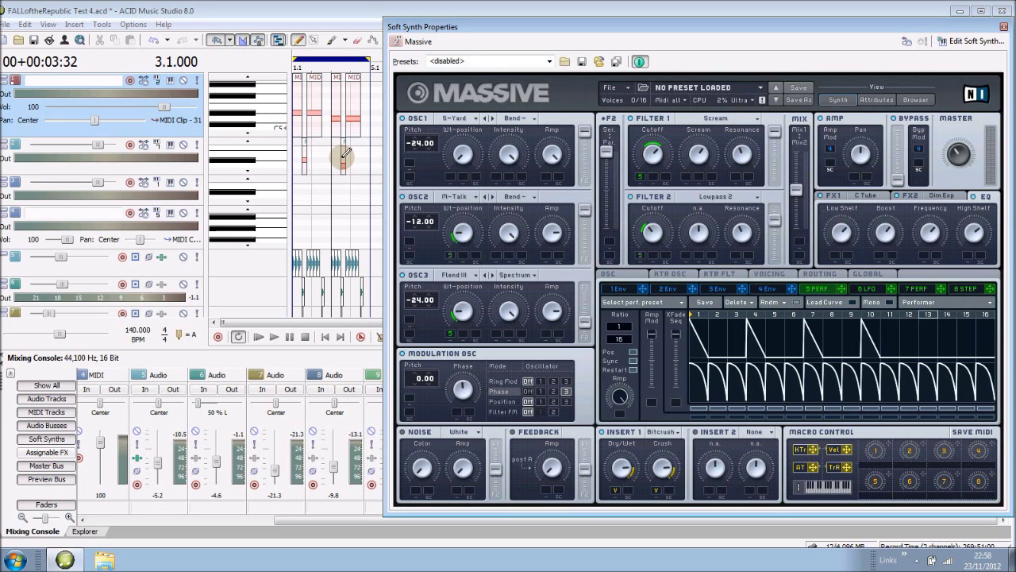
Load the preset FALLoftheREPUBLIC 1.fxp into the second MIDI track's Massive
click(346, 153)
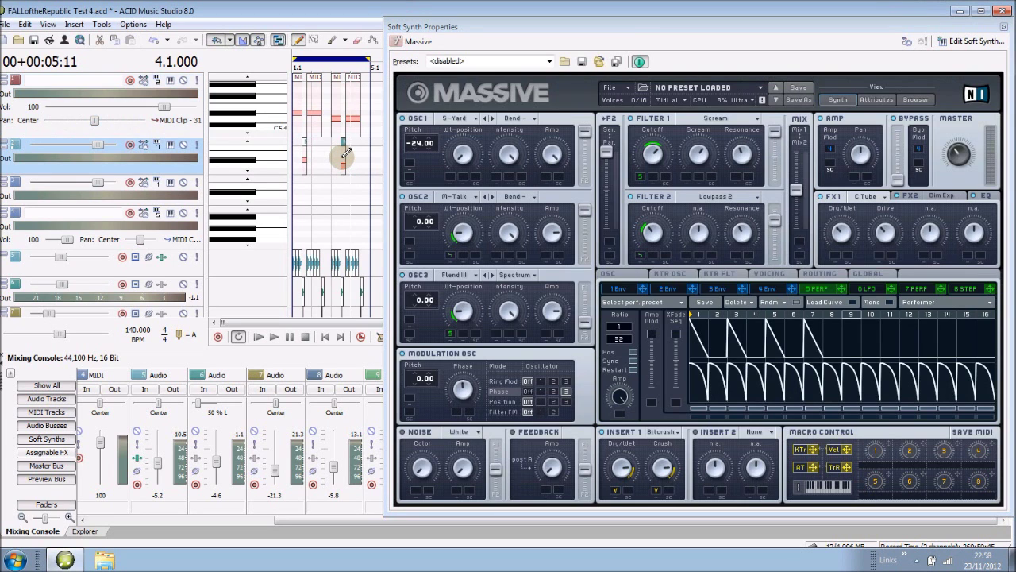
click(563, 62)
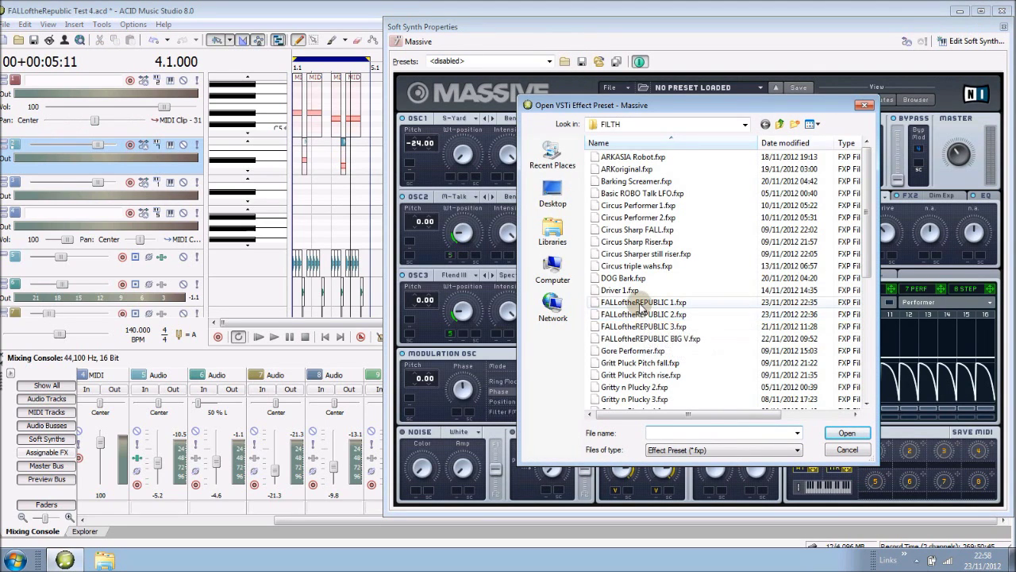
double_click(639, 302)
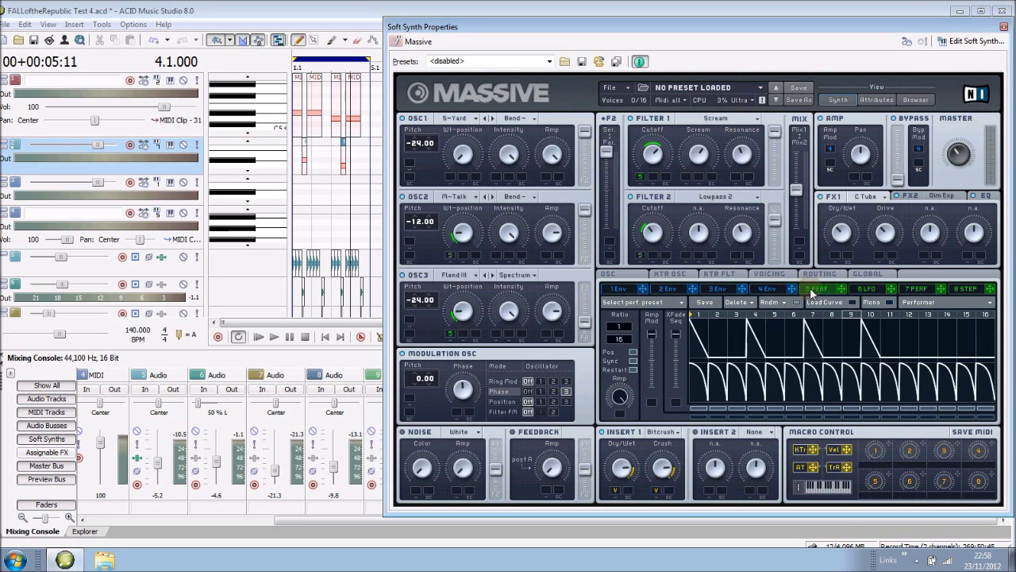
Set performer 5's ratio to 1/32 and keep falling ramps only on steps 1, 3, 5 and 7 of its upper curve
drag(623, 342, 628, 329)
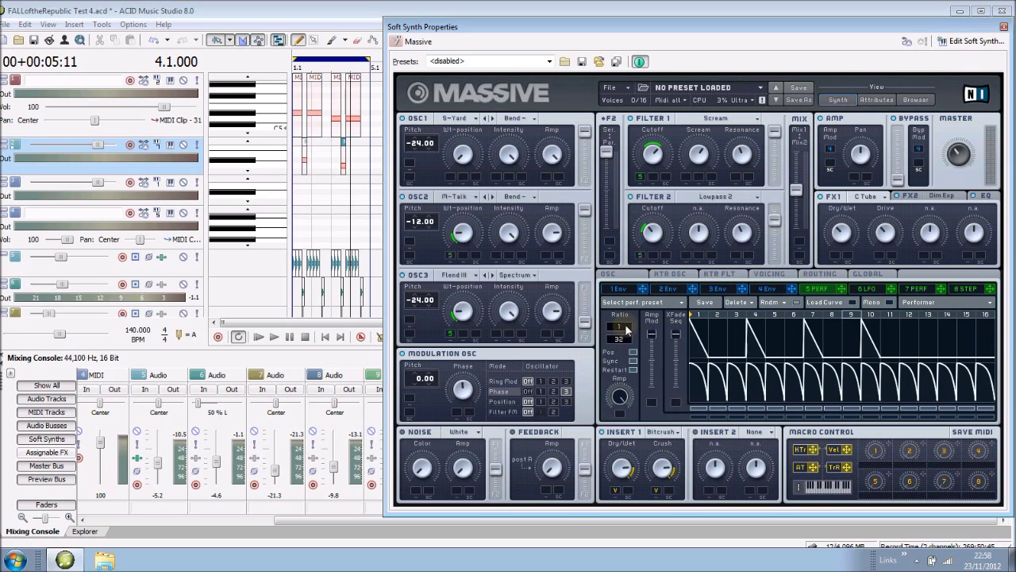
click(771, 319)
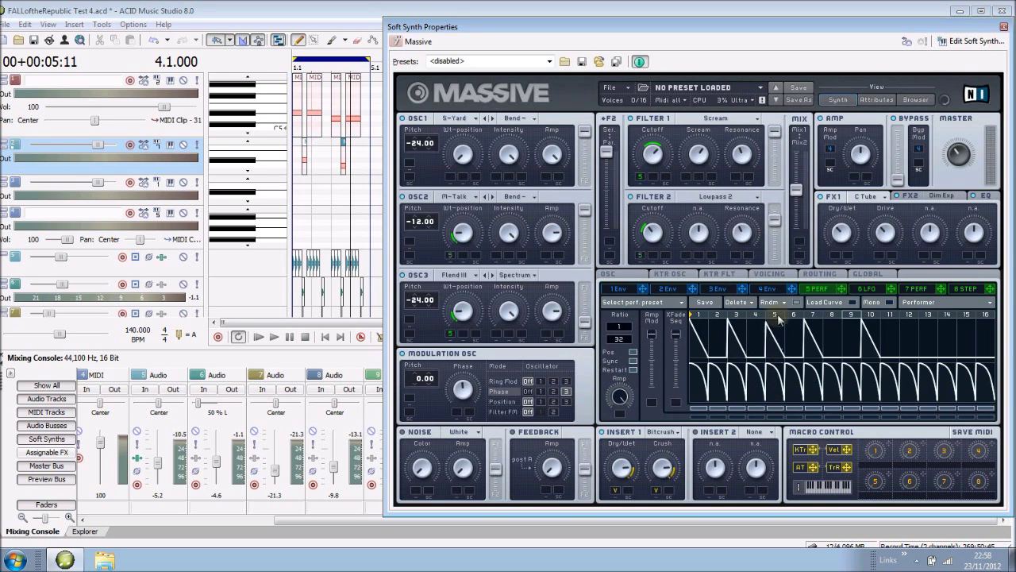
click(869, 356)
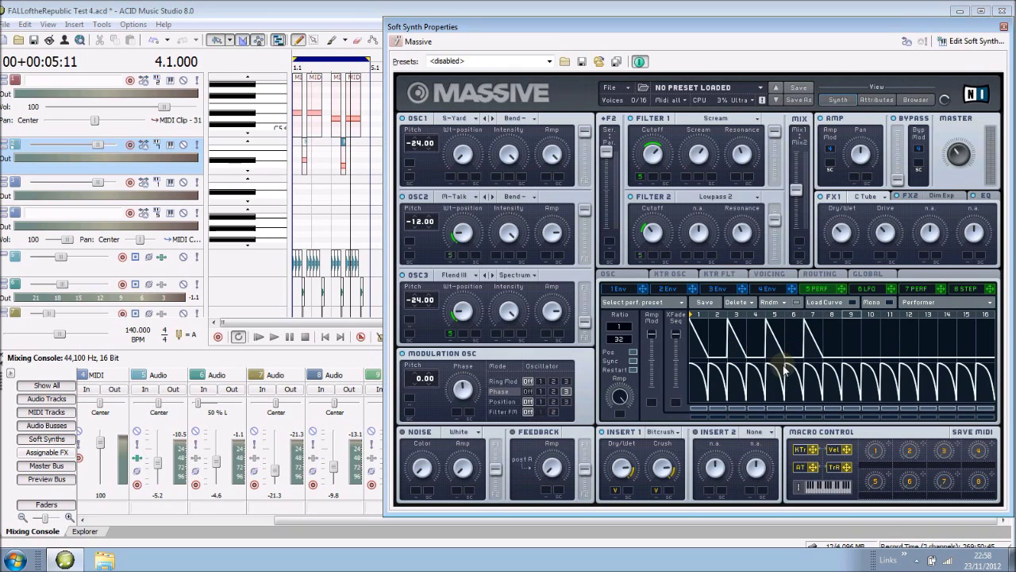
Set the pitch of oscillators 2 and 3 to 0.00
drag(419, 227, 411, 211)
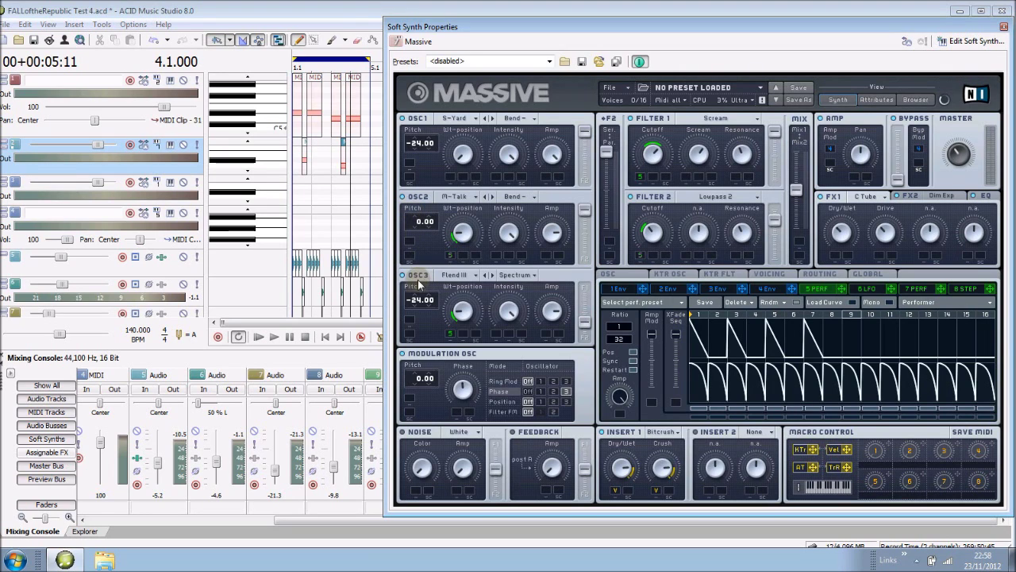
drag(416, 305, 403, 284)
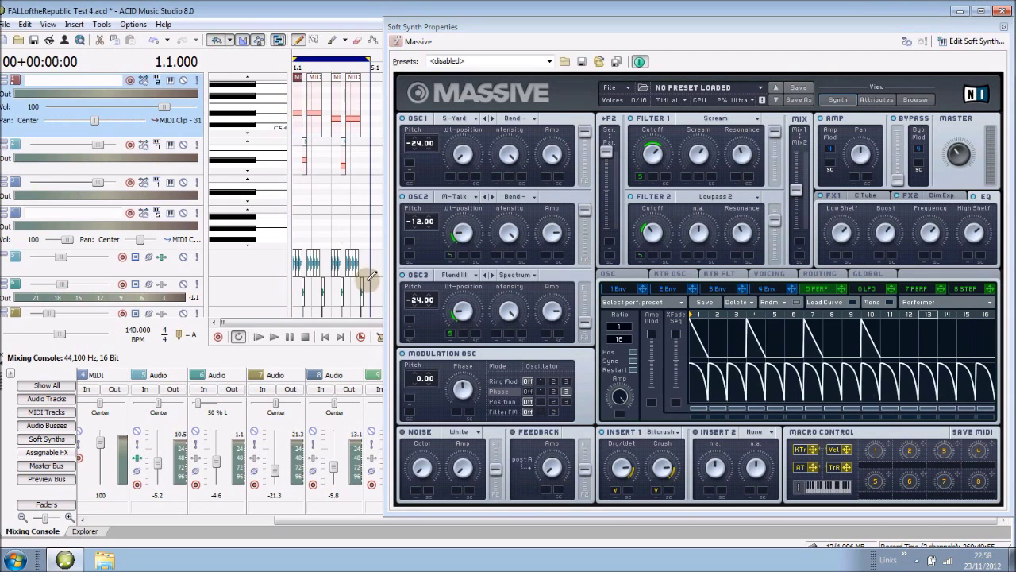
Play back the loop to hear both bass tracks together, and stop the playback
click(273, 336)
click(303, 157)
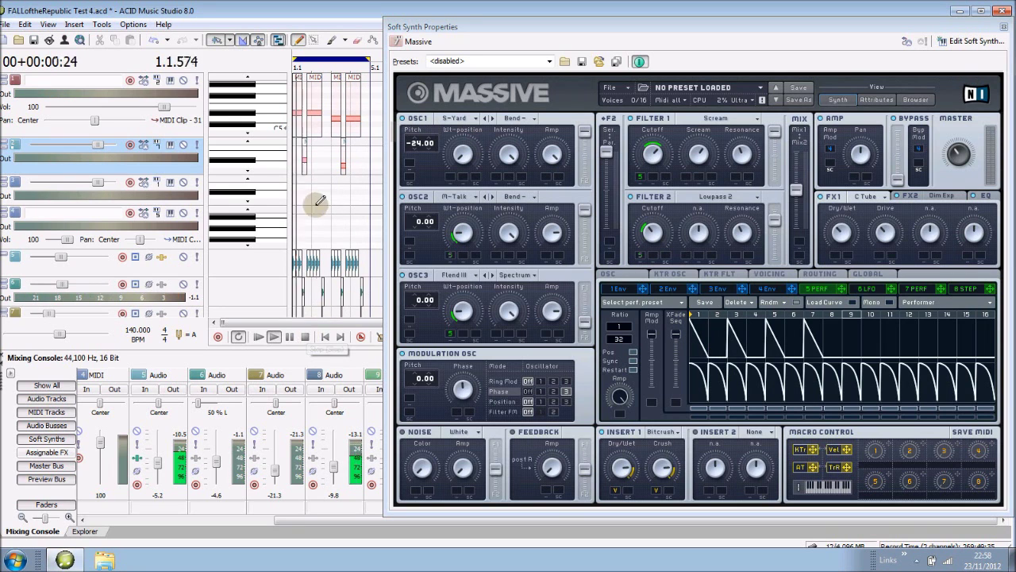
key(space)
Close the soft synth window and examine the CM-EQUA 87 equalizer settings on Bus A
drag(628, 28, 544, 12)
click(921, 14)
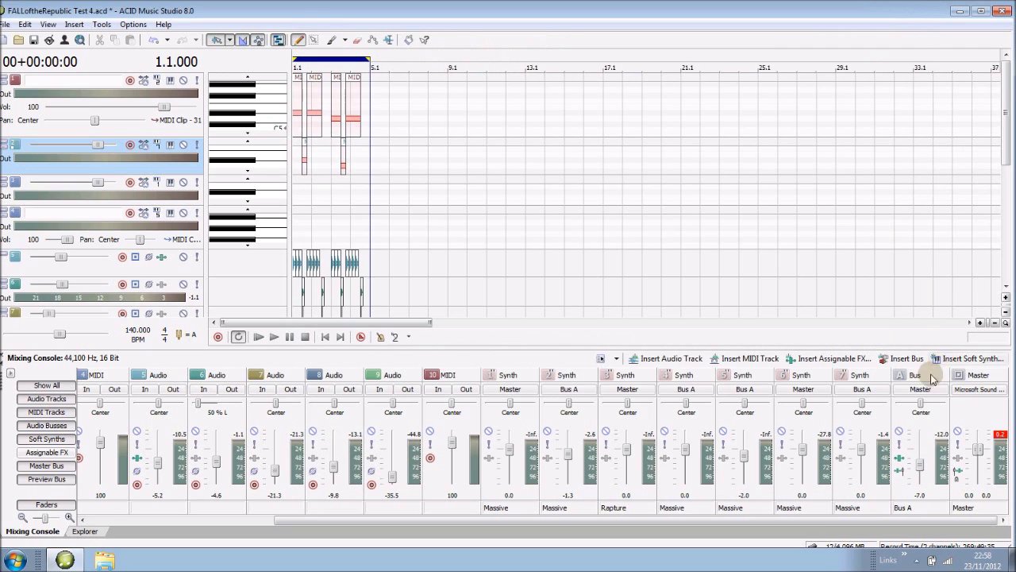
click(901, 456)
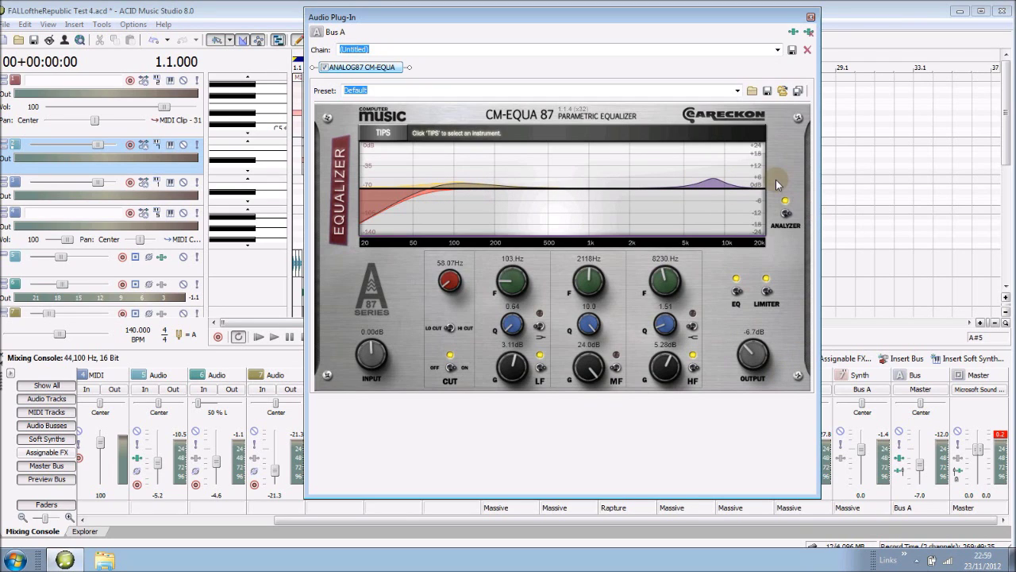
click(811, 17)
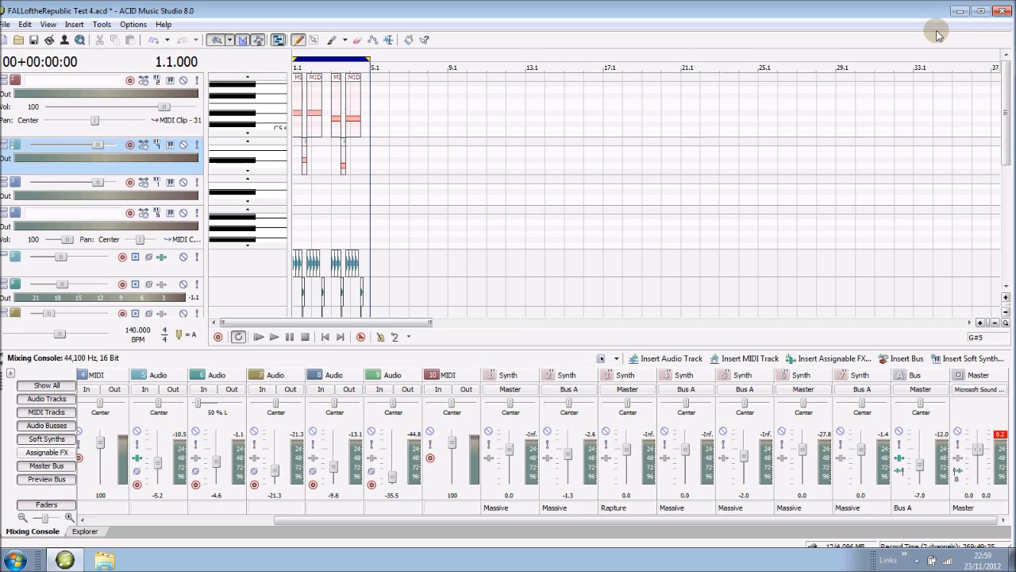
Exit the program without saving the changes to the project
click(1002, 13)
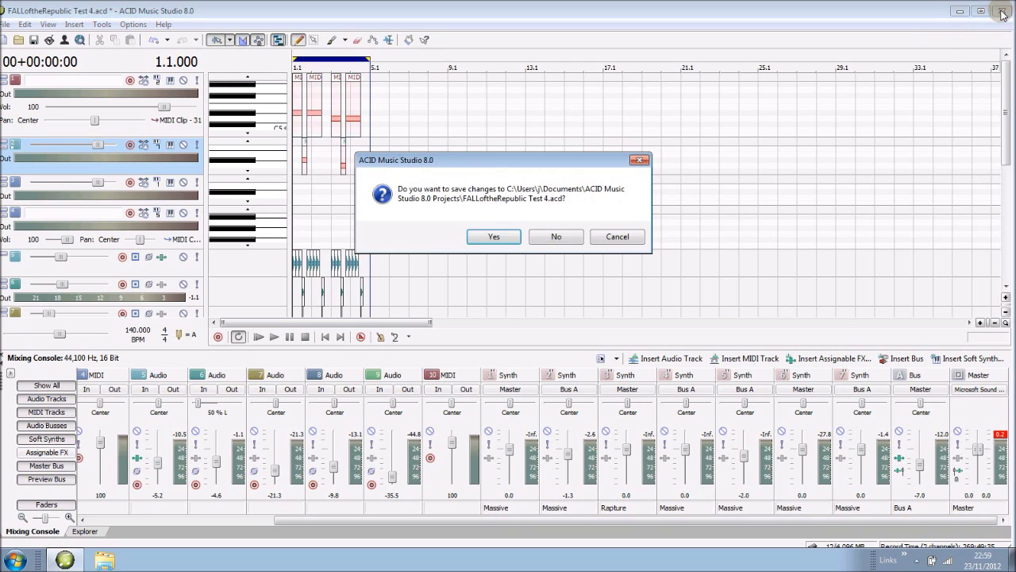
click(557, 235)
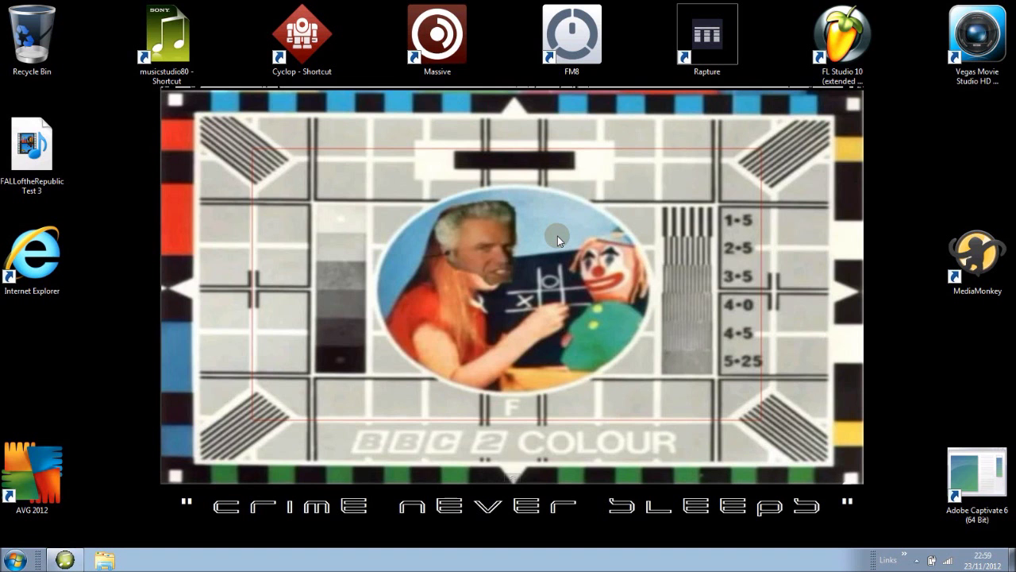